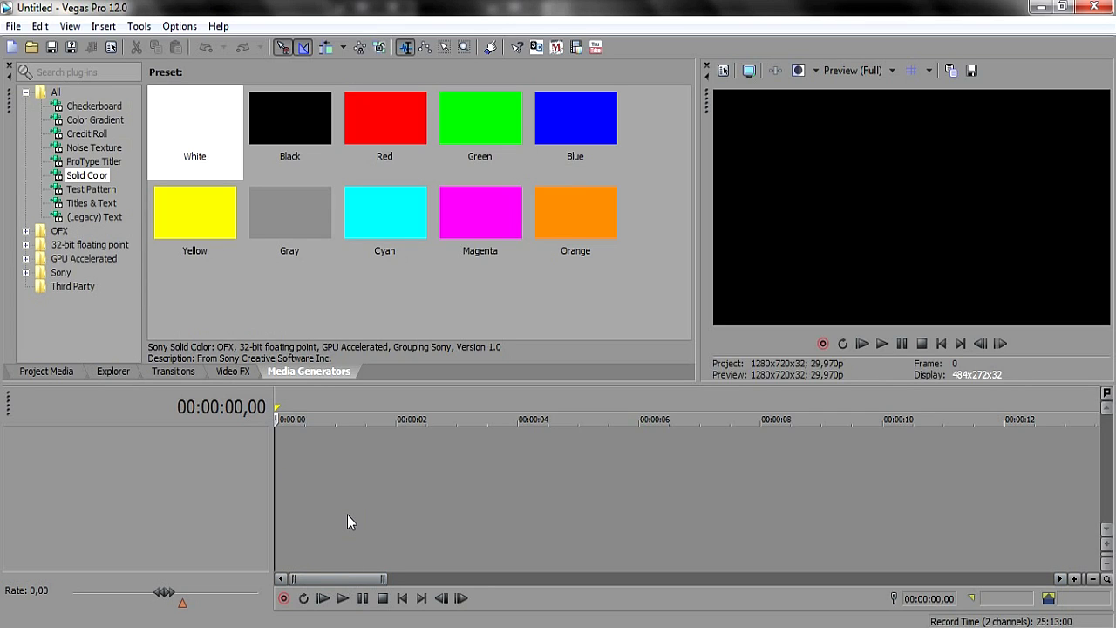
Insert two empty video tracks into the project.
right_click(315, 468)
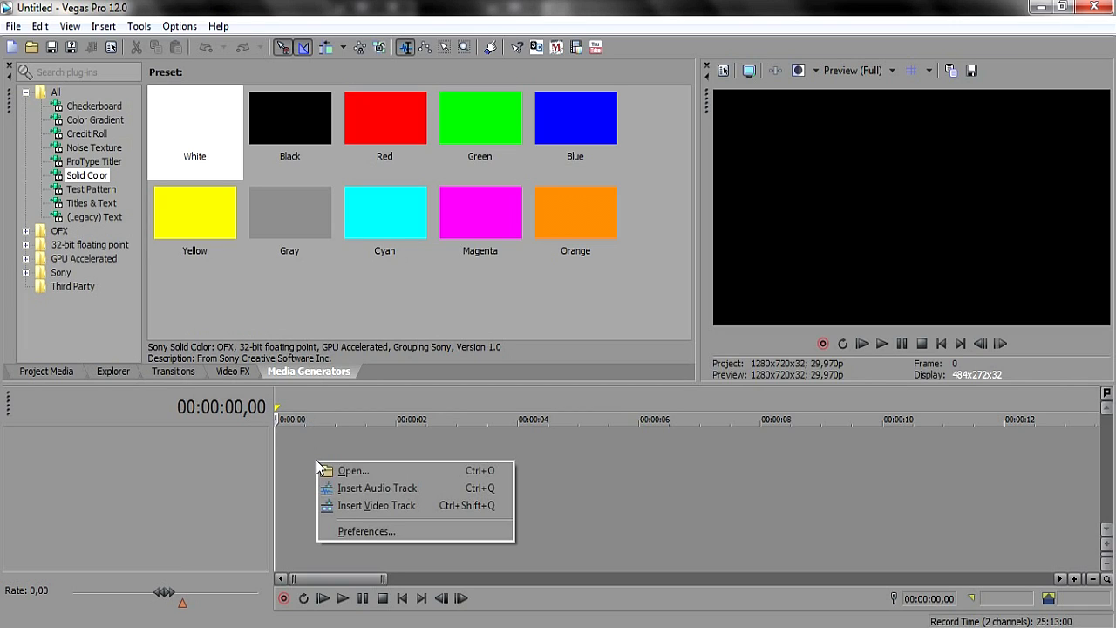
click(340, 505)
right_click(312, 506)
click(358, 548)
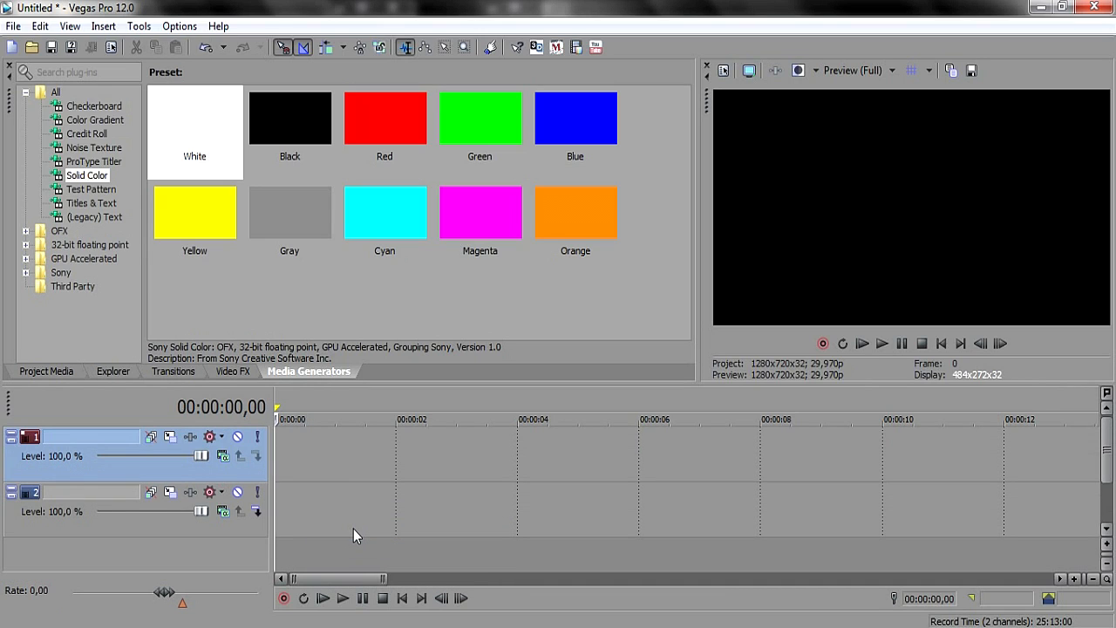
click(192, 523)
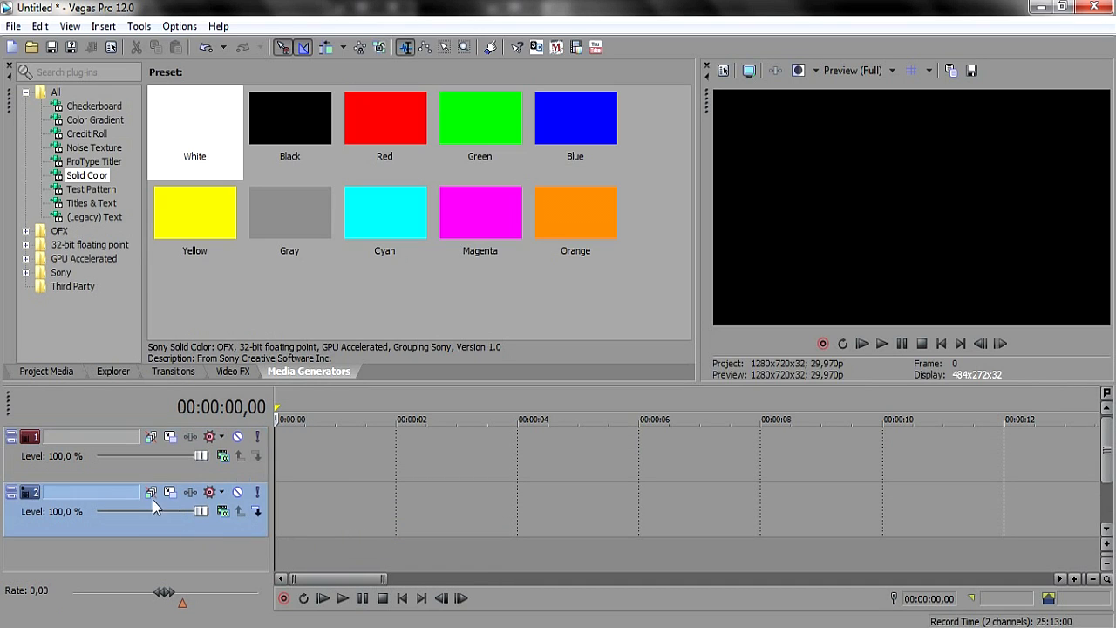
right_click(288, 516)
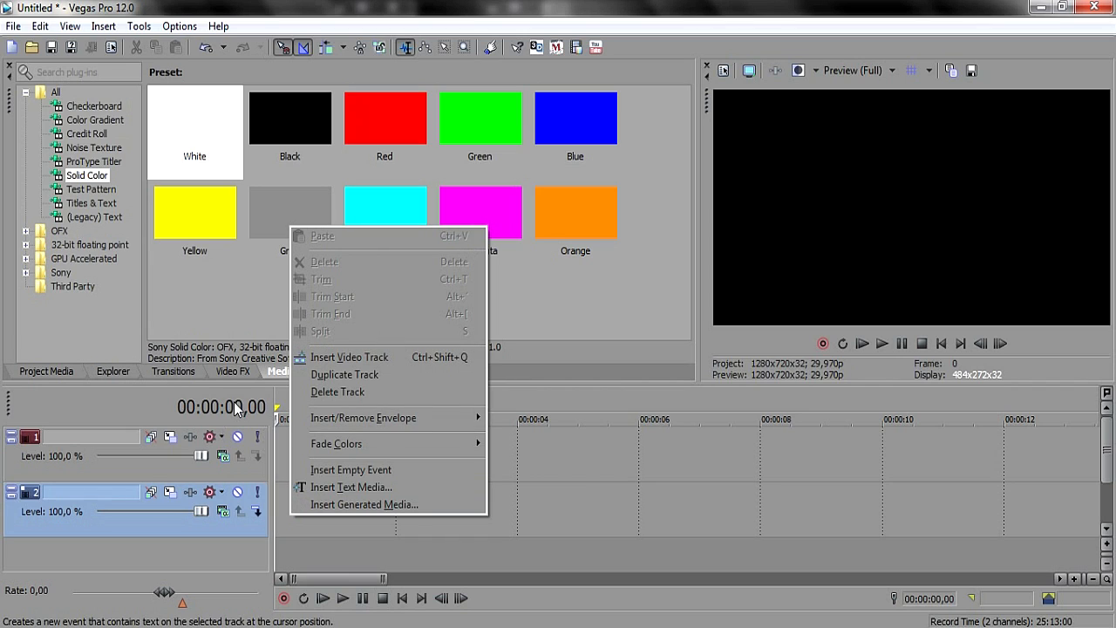
click(385, 491)
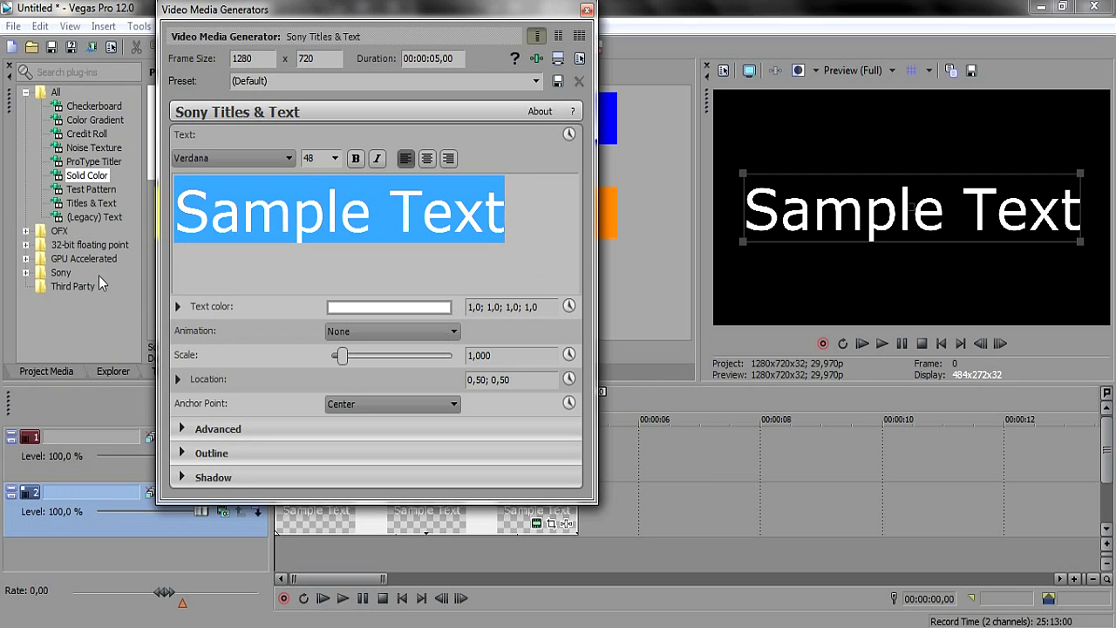
text(www.brainstormtutori)
key(BackSpace)
key(BackSpace)
text(riais.com)
key(ctrl+a)
Set the whole title's font to Tw Cen MT at size 22 and close the text generator.
click(233, 160)
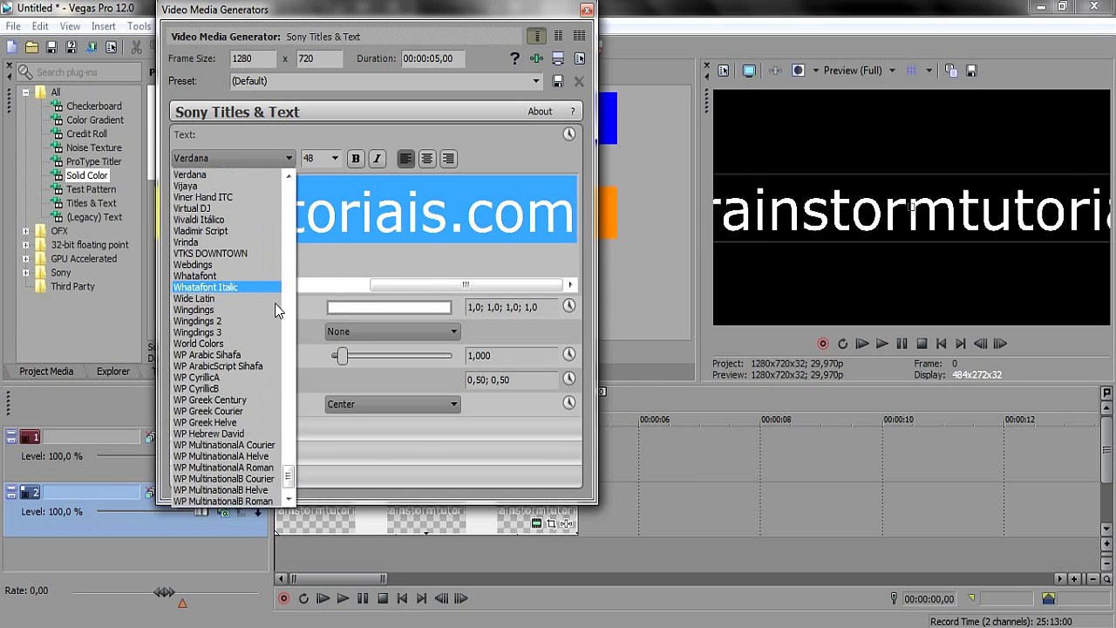
drag(289, 485, 289, 468)
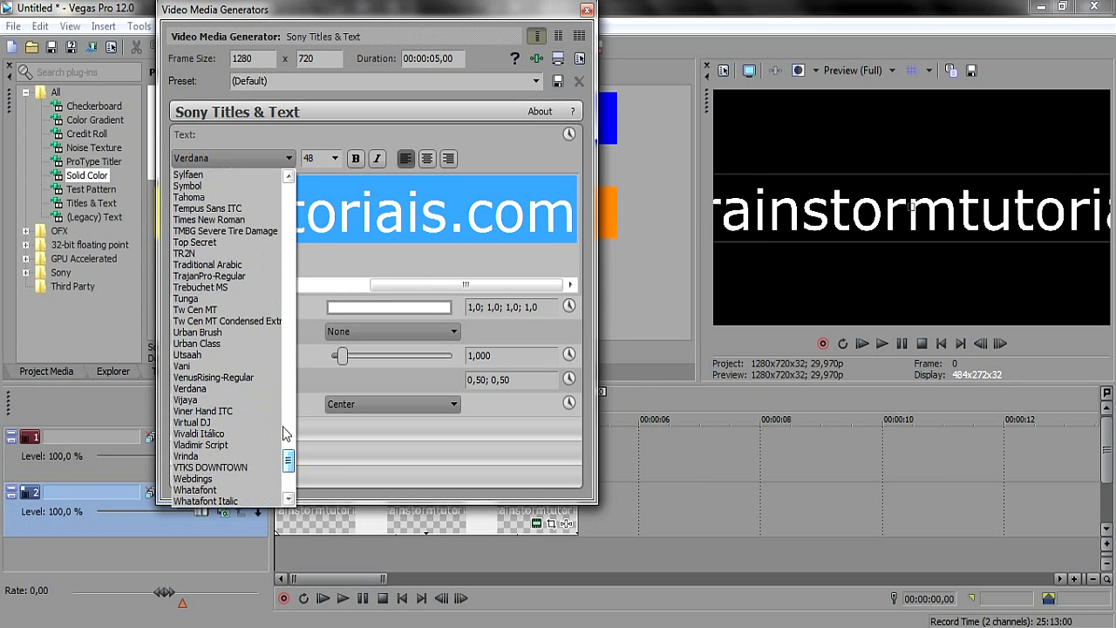
click(197, 310)
click(334, 158)
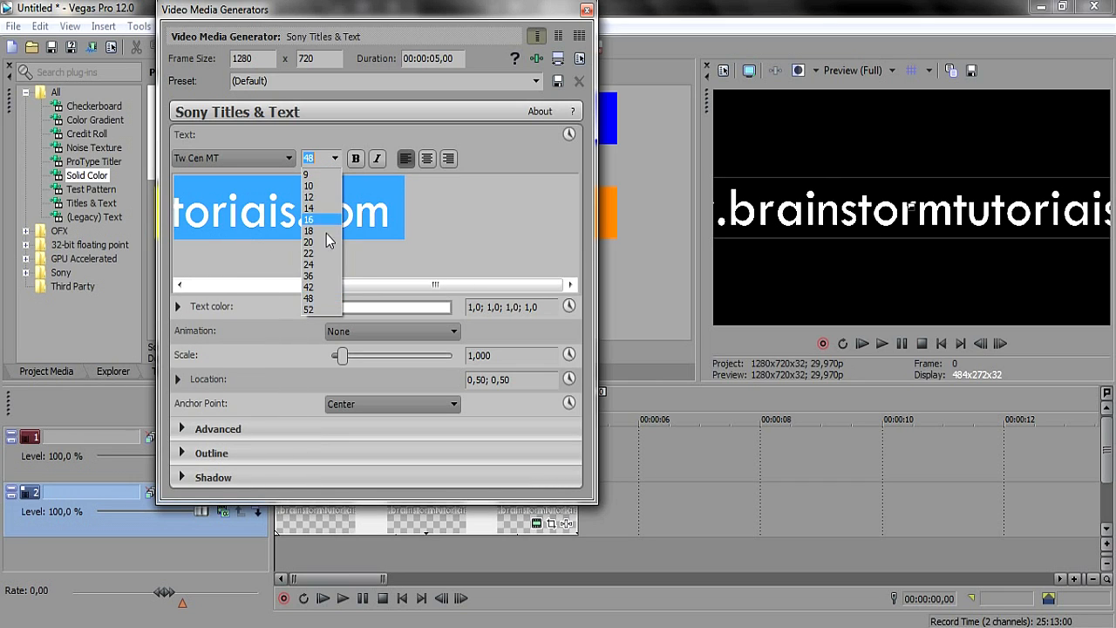
click(309, 253)
click(534, 204)
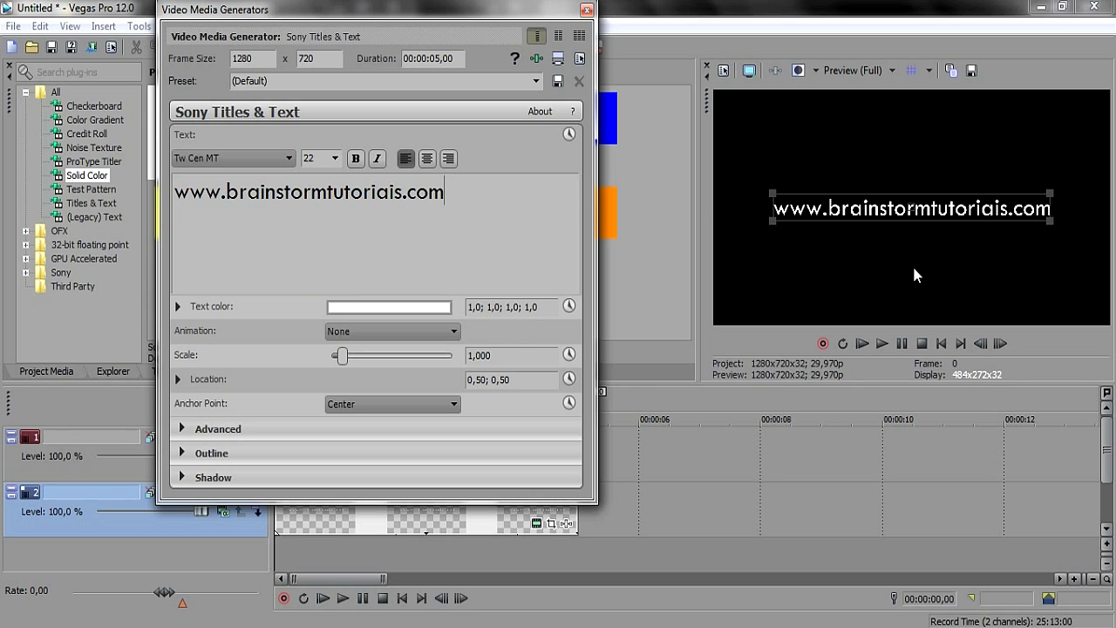
click(586, 10)
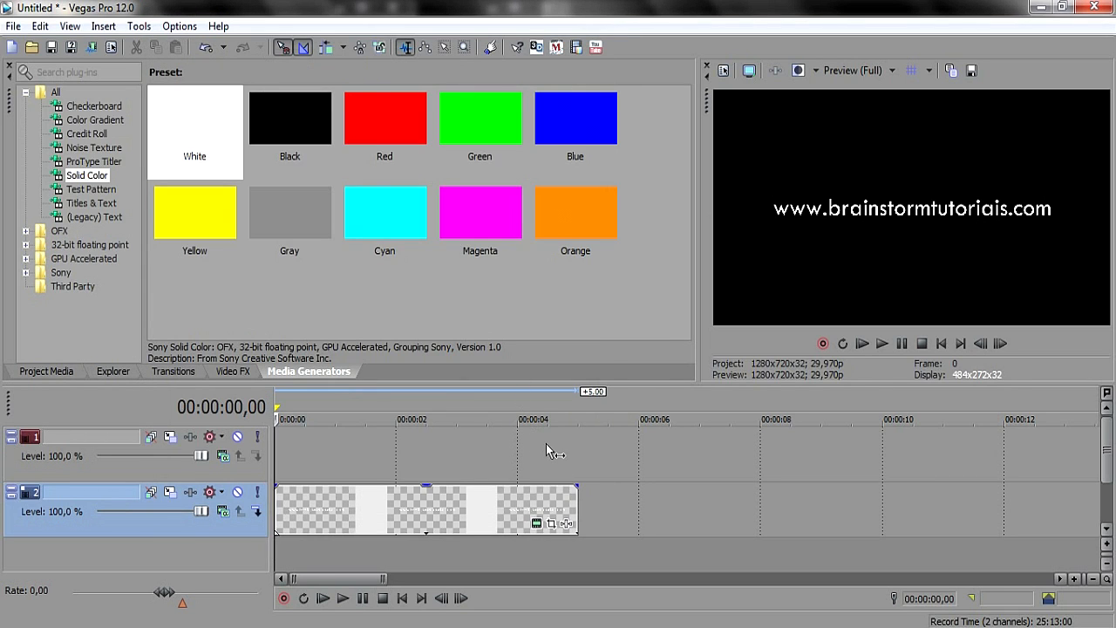
Return the timeline cursor to the start and enable the mask in the text event's Pan/Crop settings.
click(425, 510)
click(422, 512)
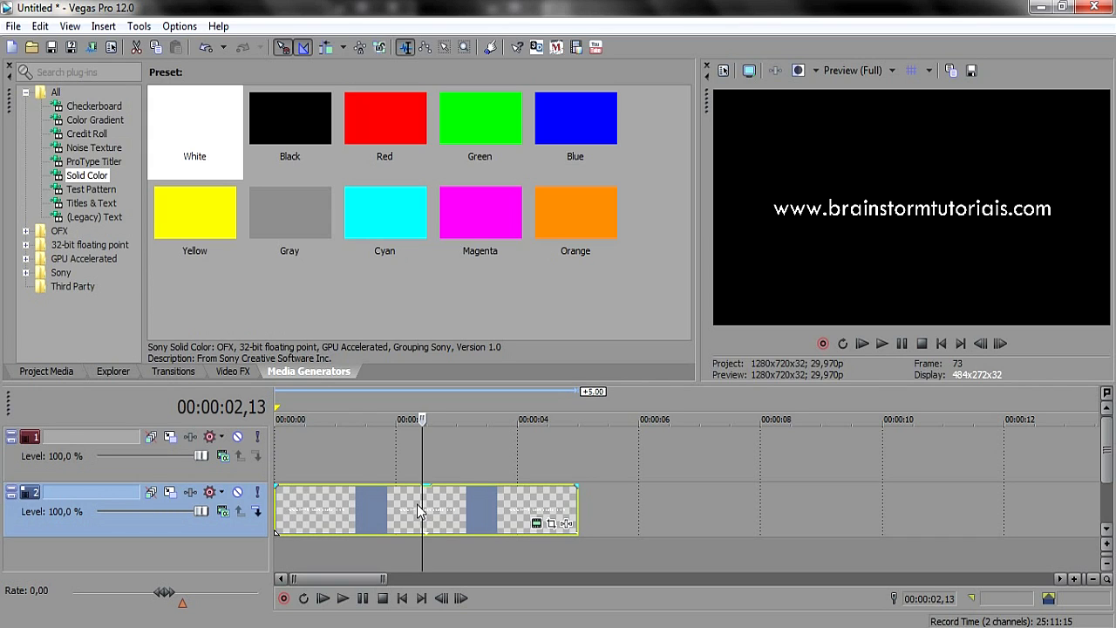
key(Home)
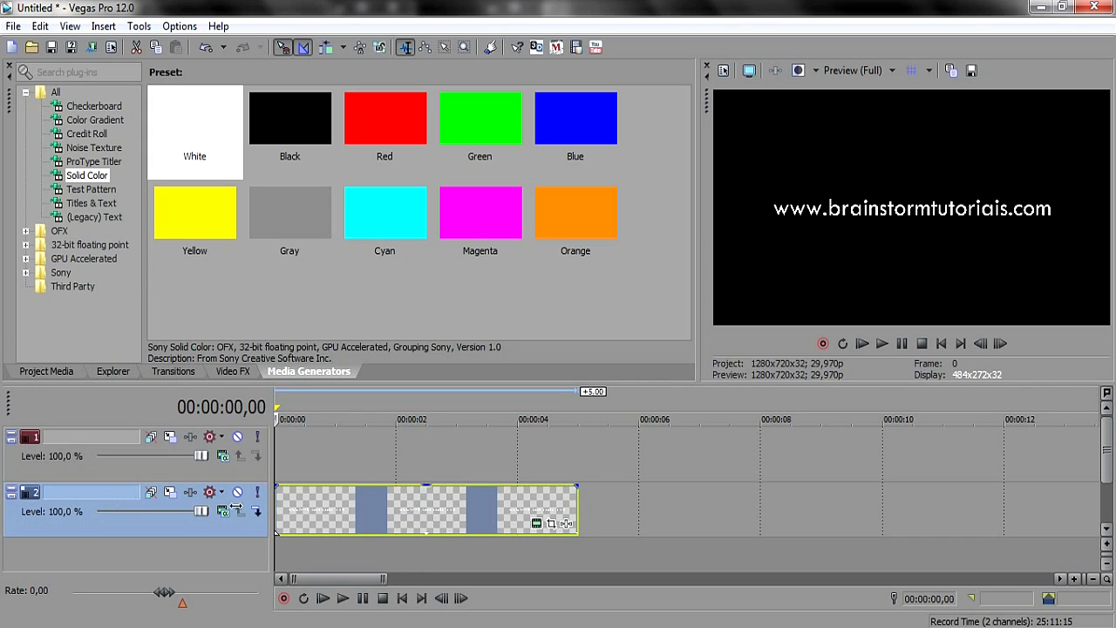
click(552, 524)
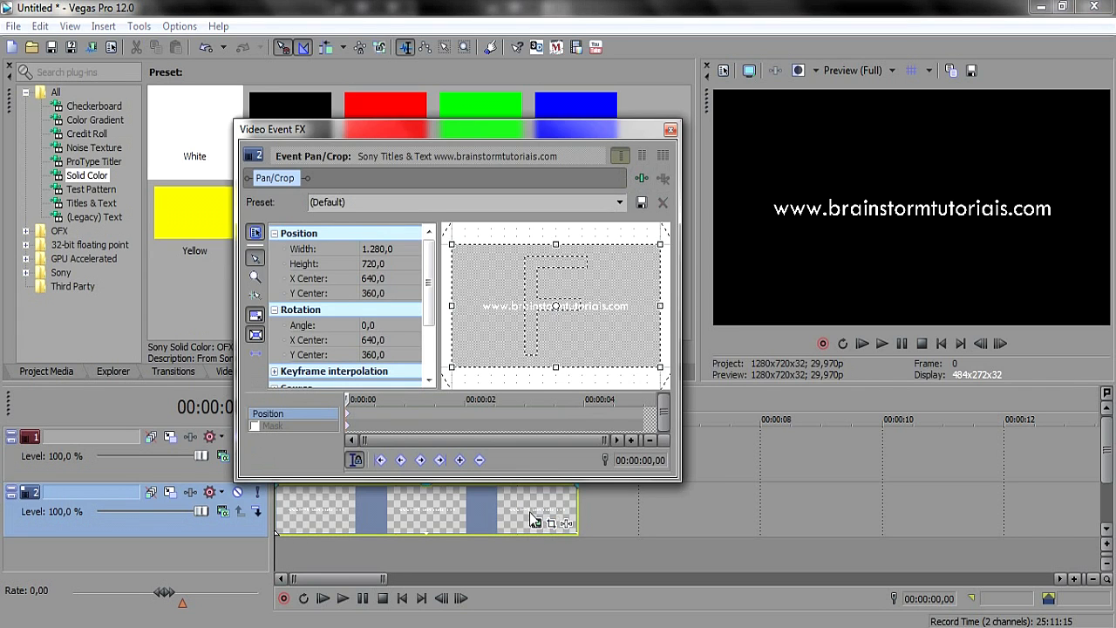
click(256, 427)
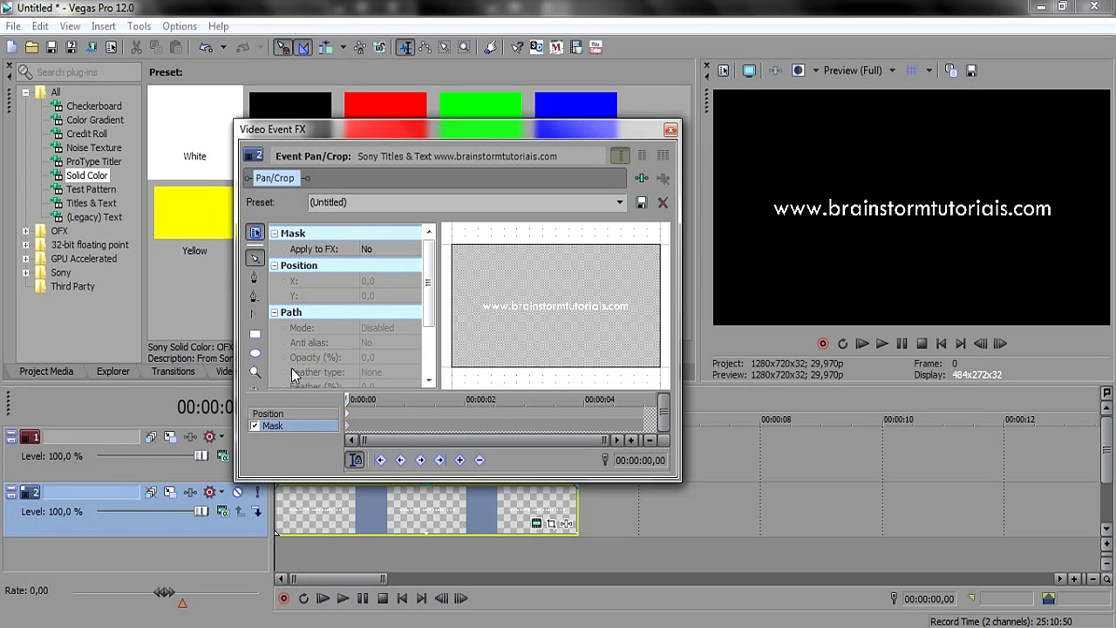
Draw a rectangular mask in the empty area just before the first letter of the text, centered at about X 114, Y 360.
click(255, 336)
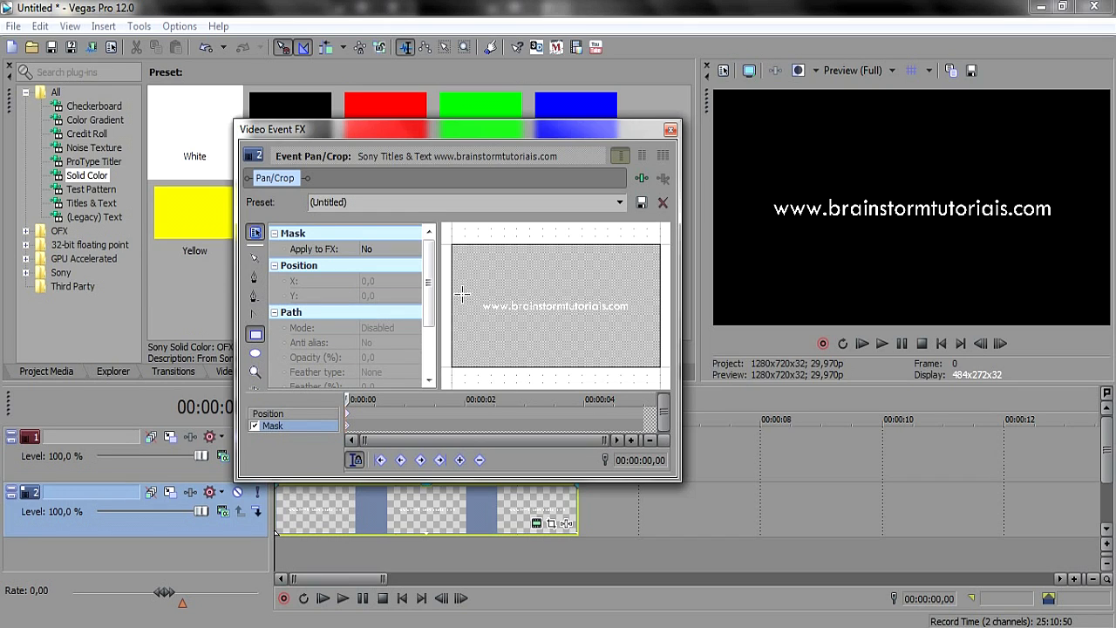
scroll(464, 302, up, 5)
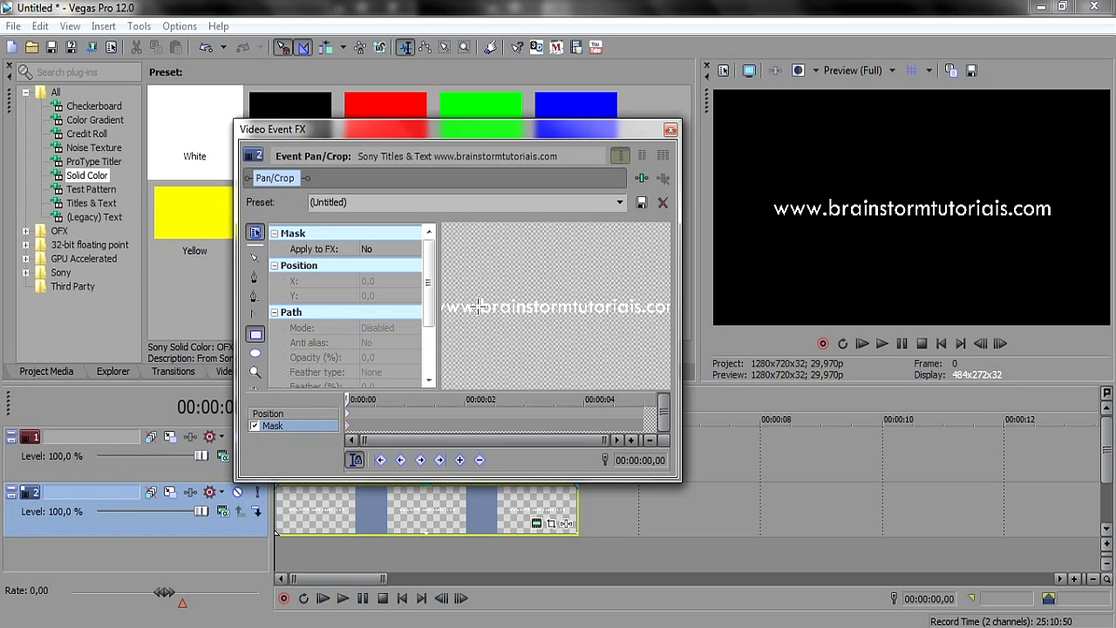
click(255, 257)
drag(488, 297, 702, 292)
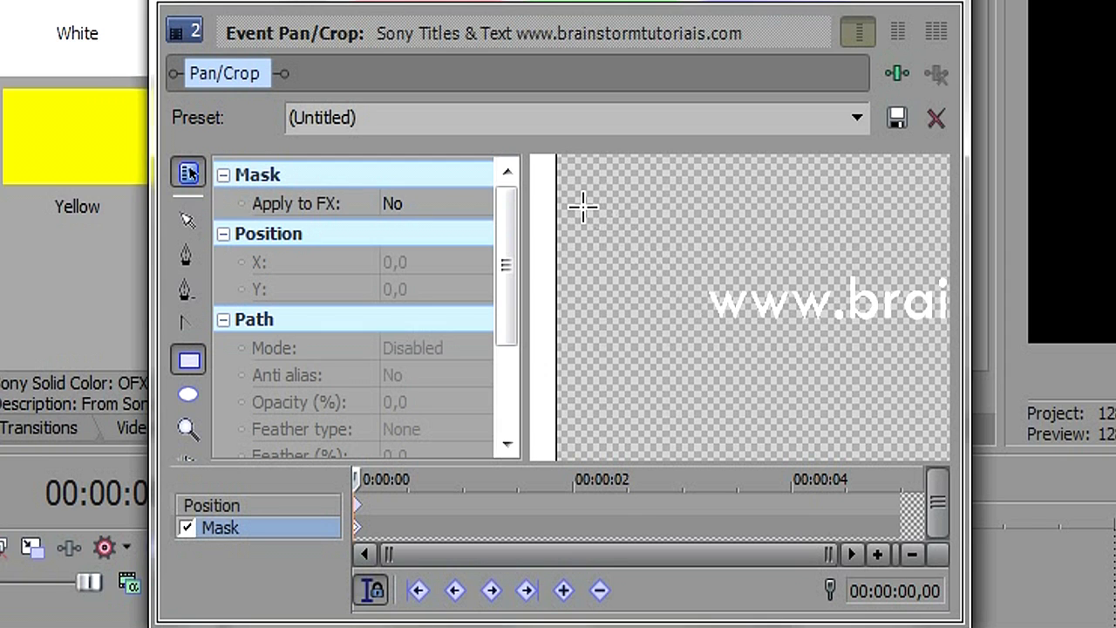
drag(583, 207, 708, 390)
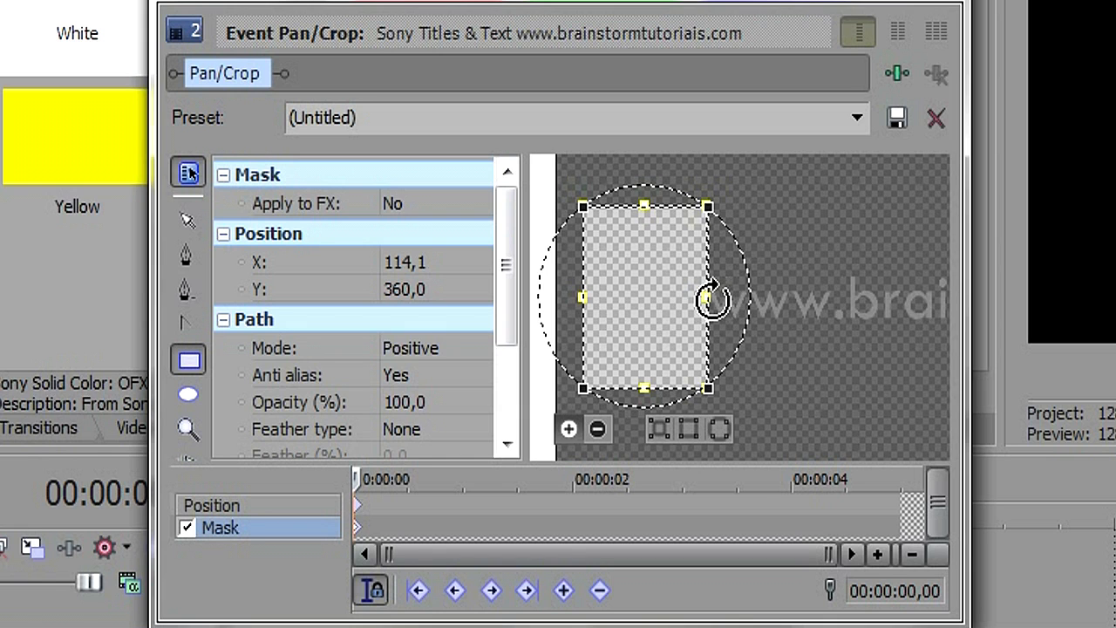
Add a mask keyframe at 00:00:01,00.
scroll(713, 305, down, 5)
scroll(712, 301, down, 7)
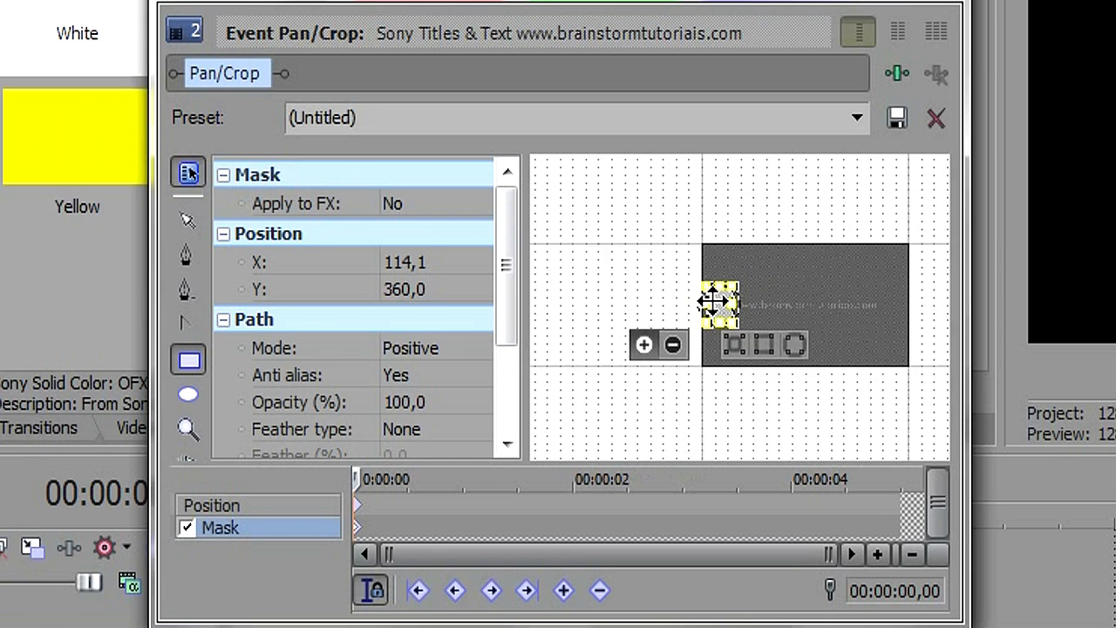
scroll(897, 314, up, 3)
scroll(830, 298, down, 3)
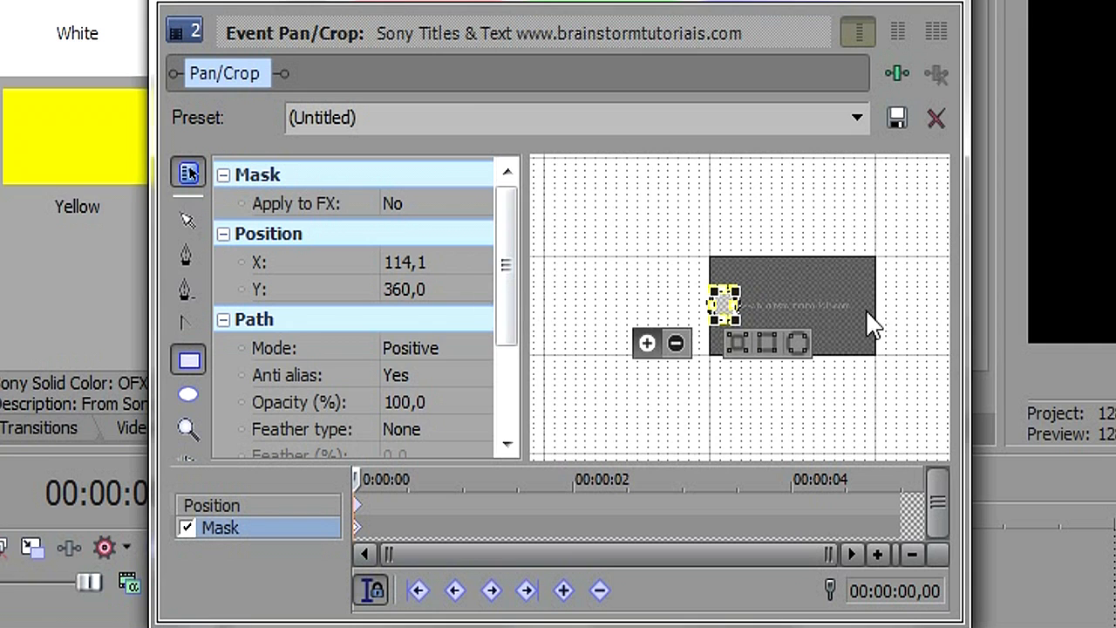
scroll(869, 322, up, 4)
scroll(924, 326, up, 3)
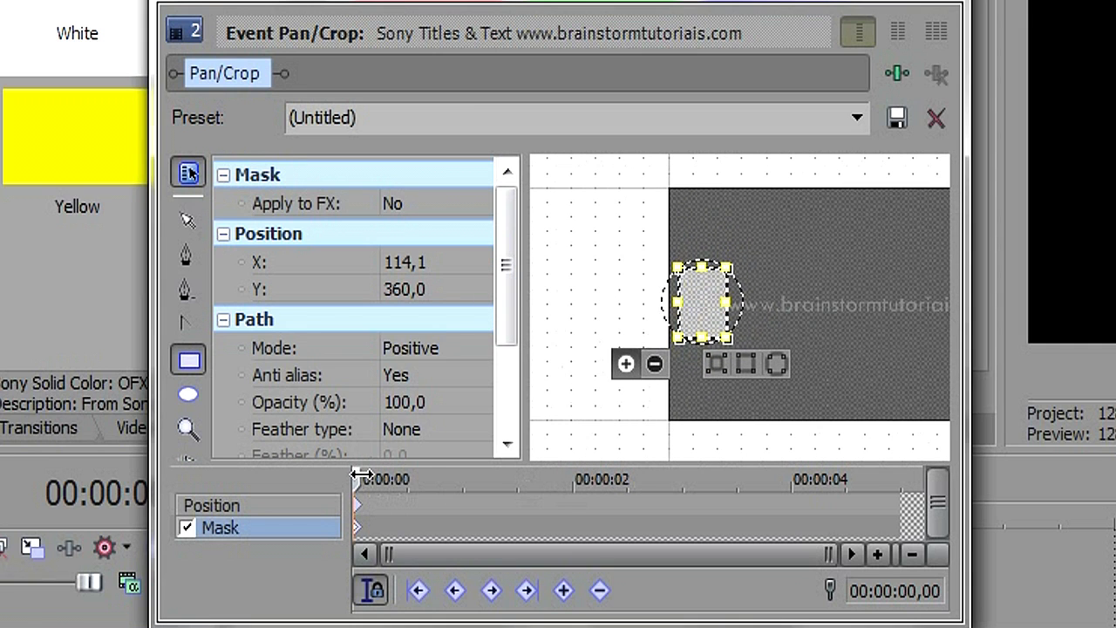
drag(363, 475, 462, 503)
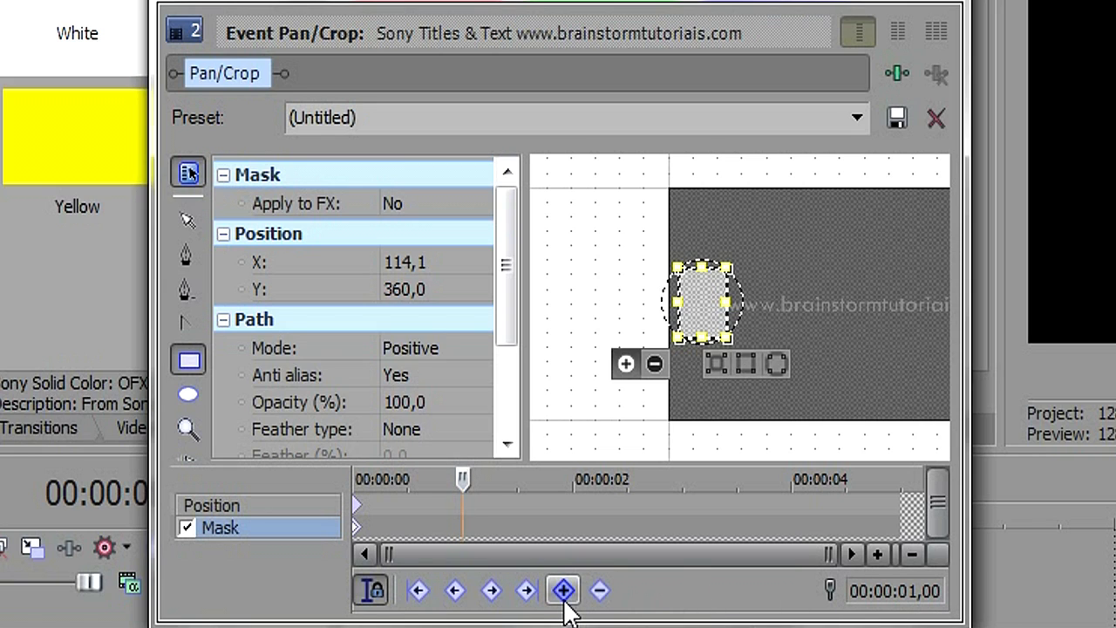
click(563, 590)
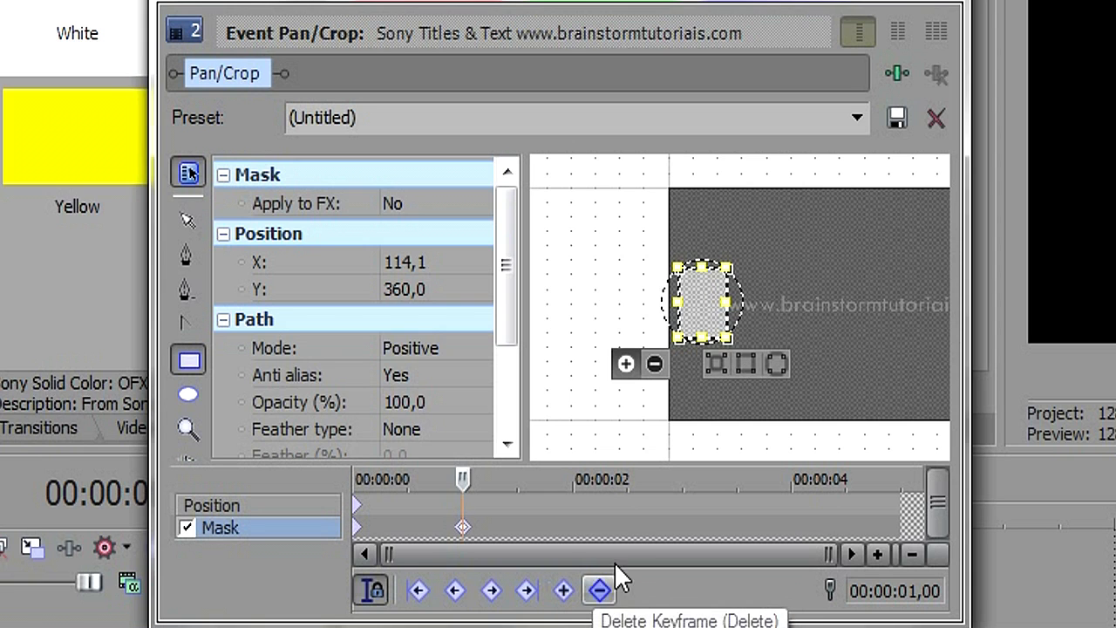
Stretch the mask rectangle's text-side edge across the whole web address at the one-second keyframe, moving its center to about X 563.
scroll(794, 309, down, 3)
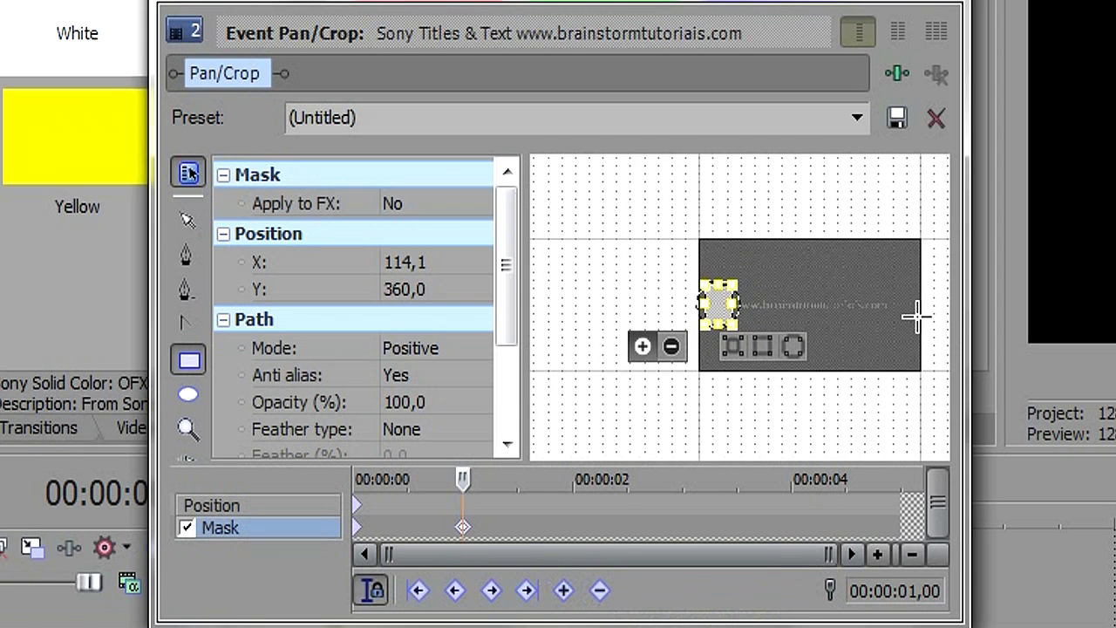
scroll(787, 305, up, 1)
click(730, 300)
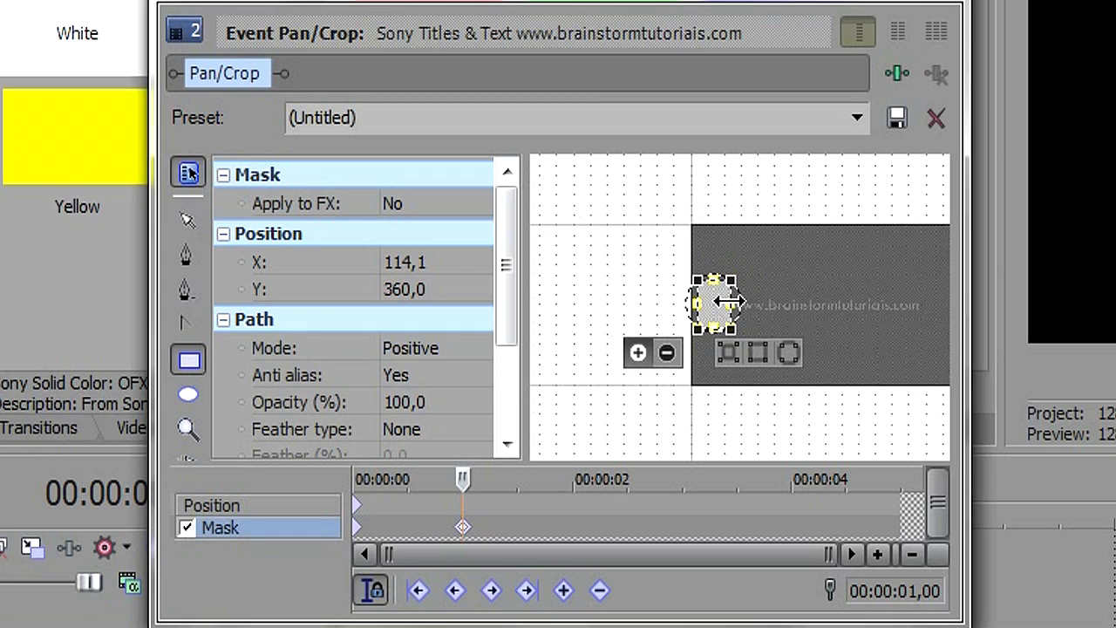
drag(729, 301, 920, 327)
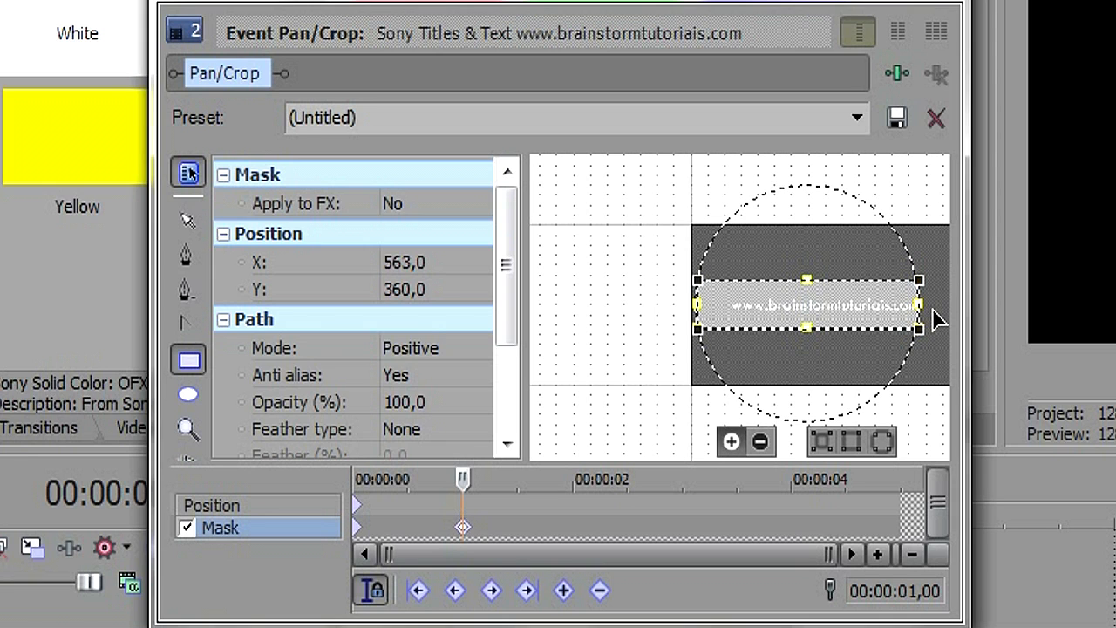
Examine how the widened mask covers the text, from its last letters back to its first ones.
click(199, 219)
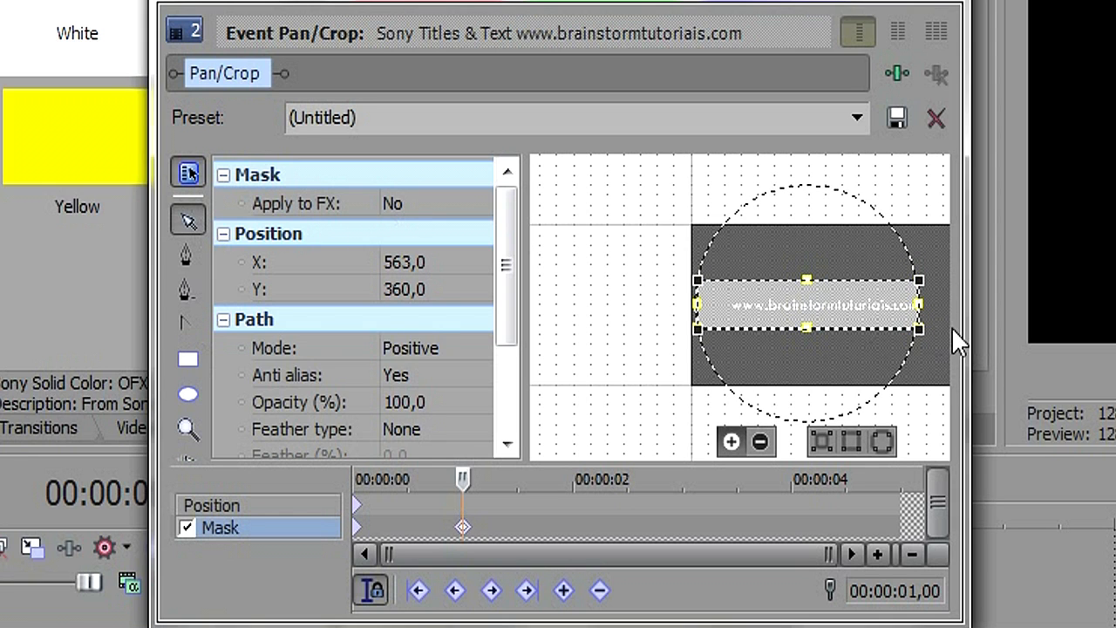
click(890, 331)
scroll(947, 316, up, 2)
drag(946, 317, 737, 379)
scroll(887, 311, up, 2)
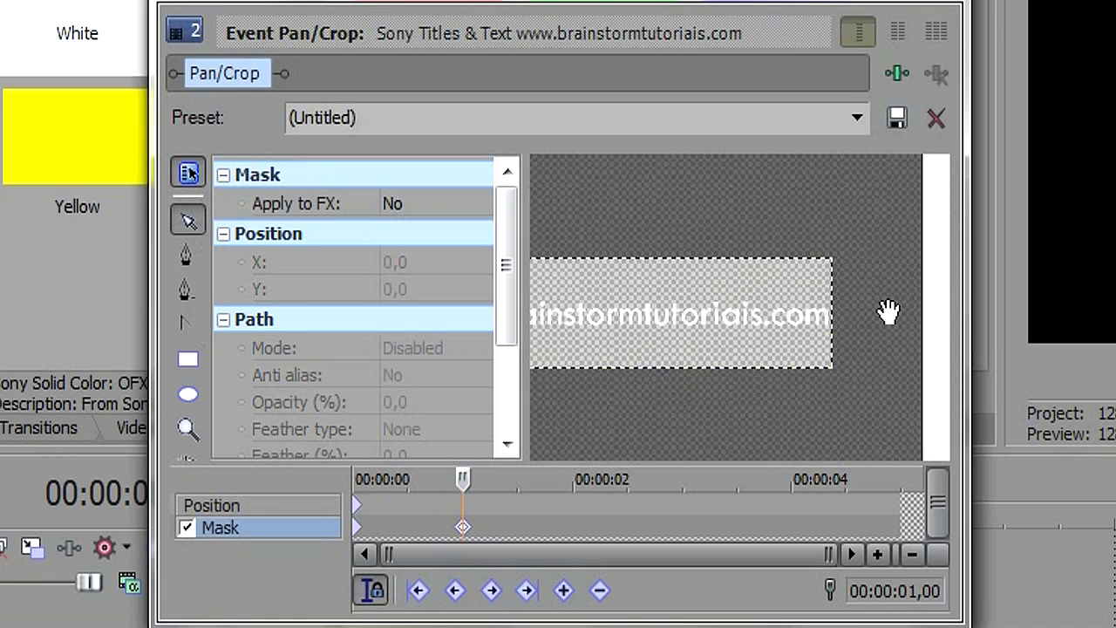
scroll(894, 317, up, 2)
scroll(906, 347, down, 1)
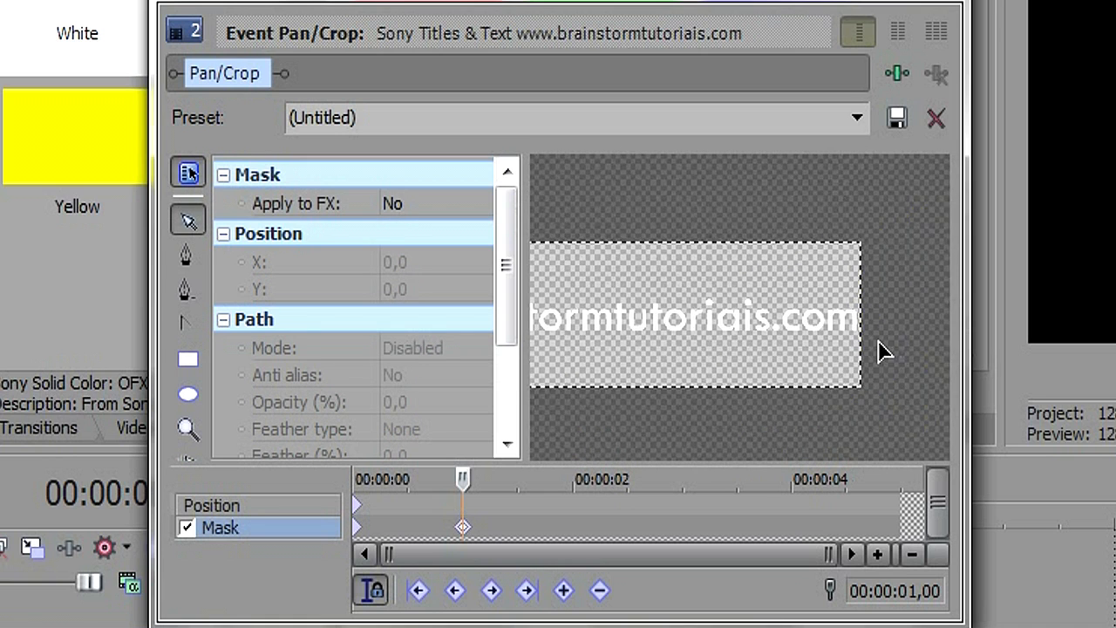
scroll(882, 351, down, 1)
scroll(844, 353, up, 1)
drag(652, 411, 929, 398)
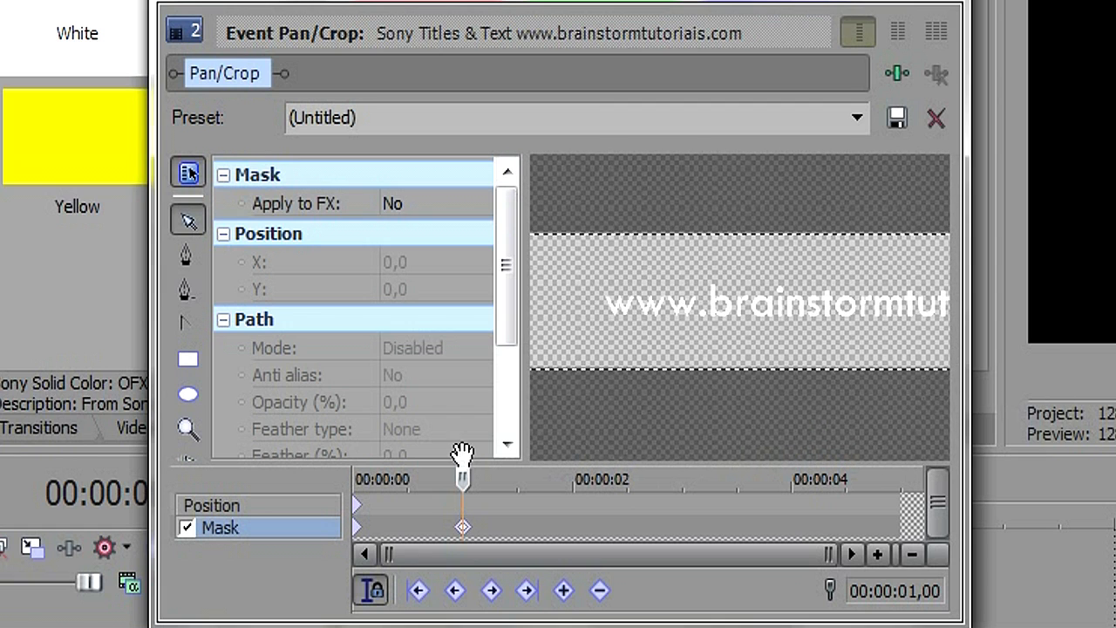
Set the interpolation of the mask keyframe at 00:00:01,00 to Linear.
drag(456, 479, 350, 489)
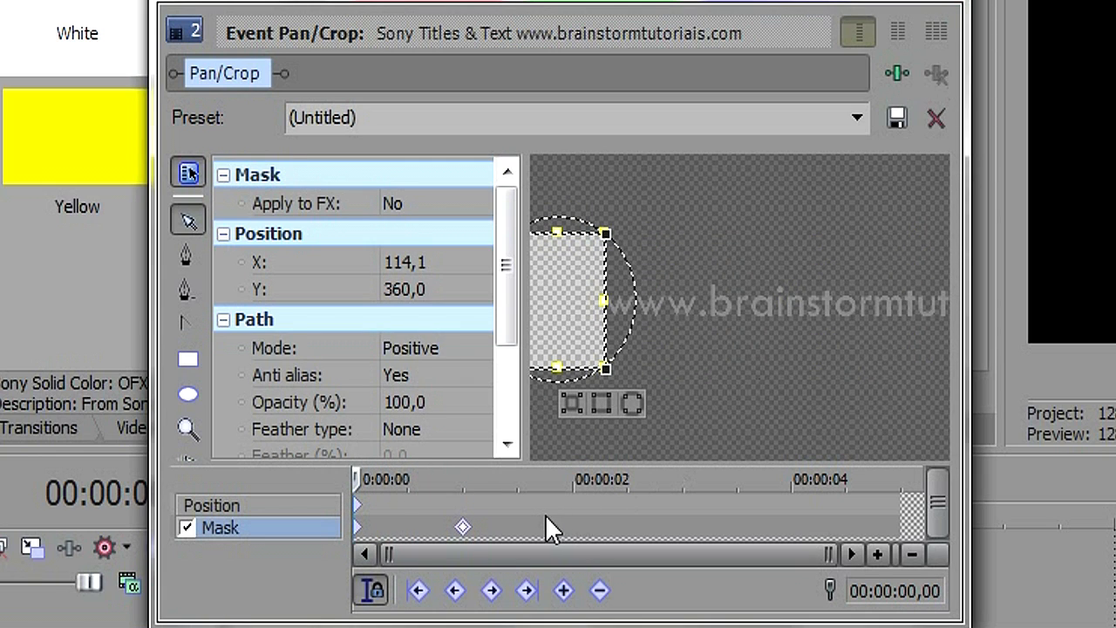
click(464, 527)
click(356, 527)
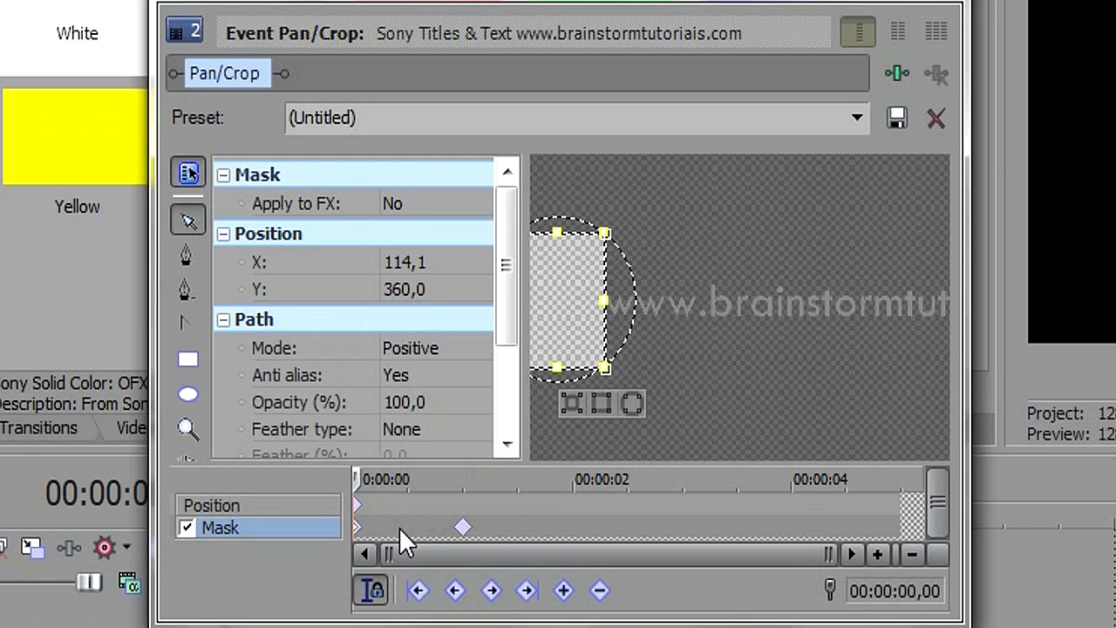
click(464, 526)
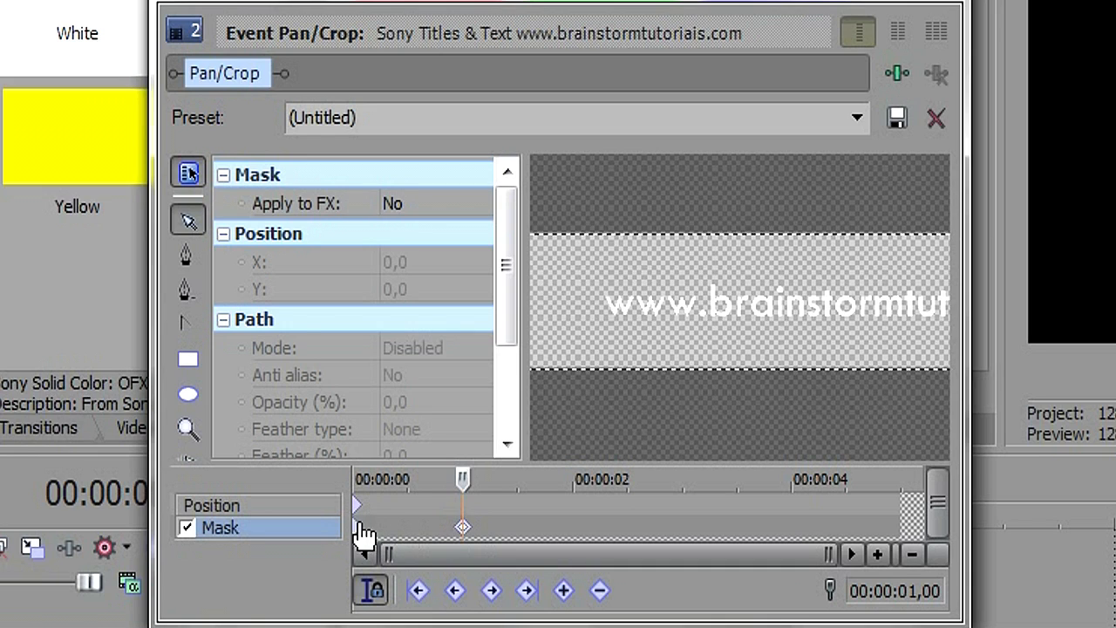
right_click(463, 527)
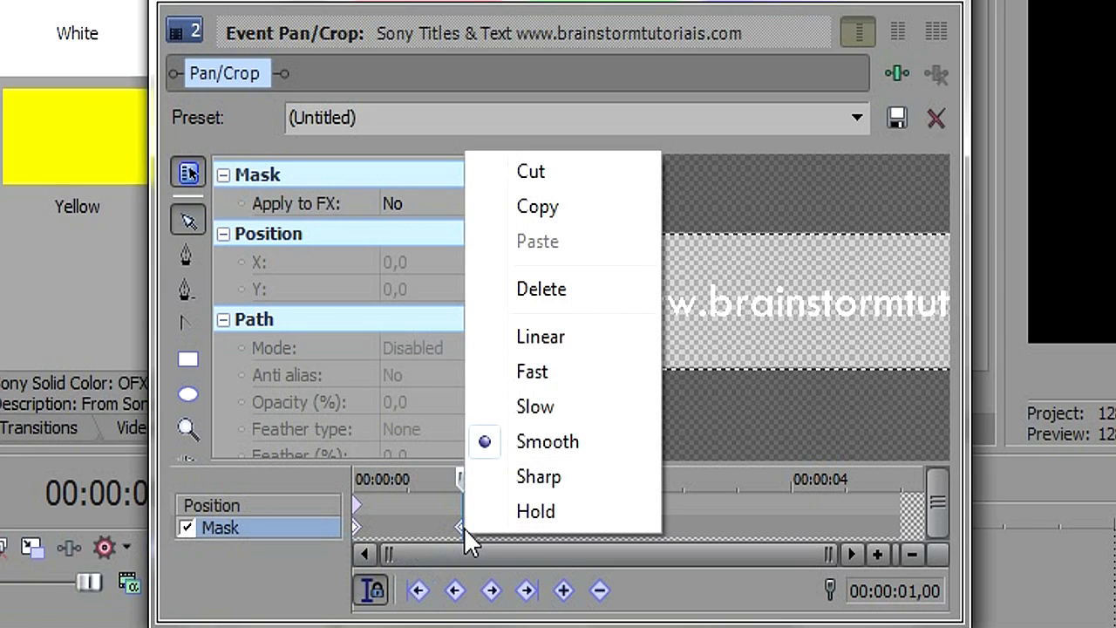
click(546, 341)
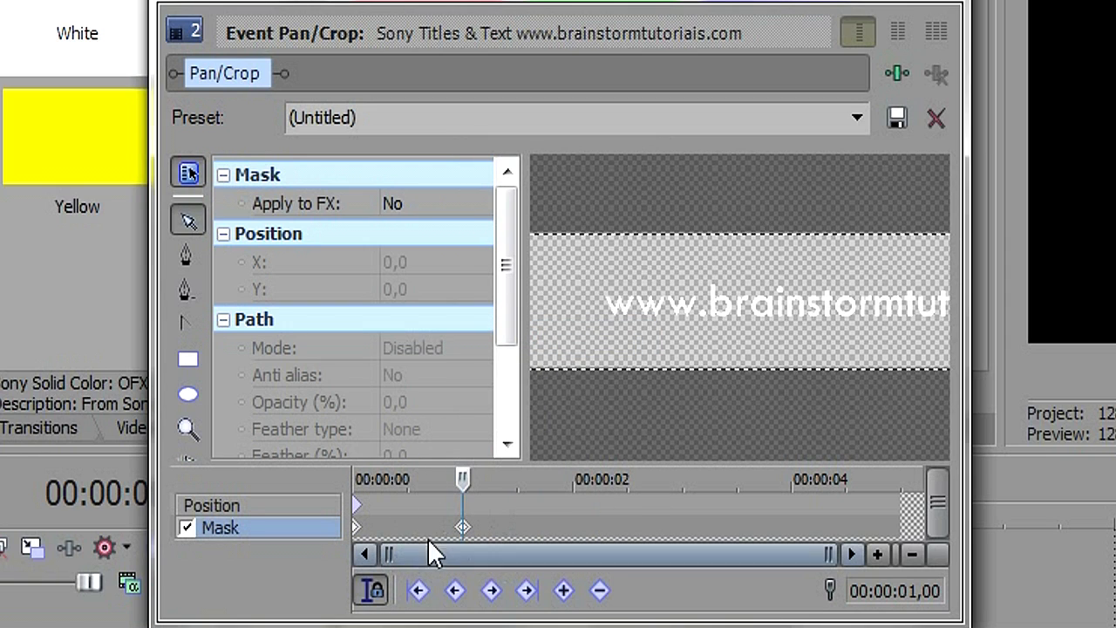
Return the mask timeline's cursor to 00:00:00,00 and close the title's Pan/Crop window.
drag(467, 479, 262, 486)
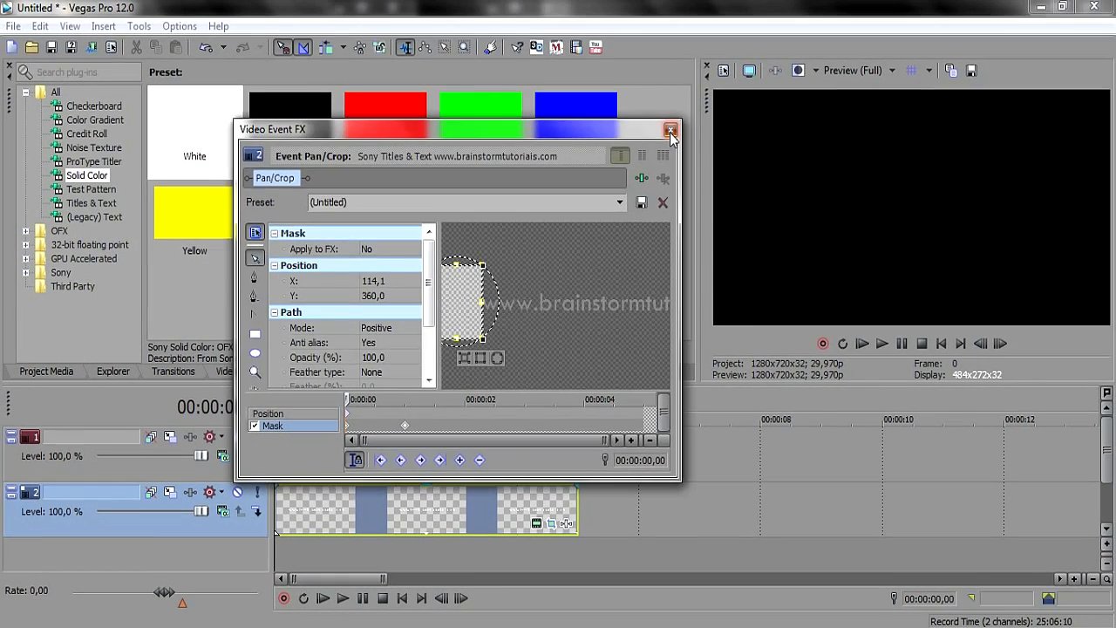
click(804, 60)
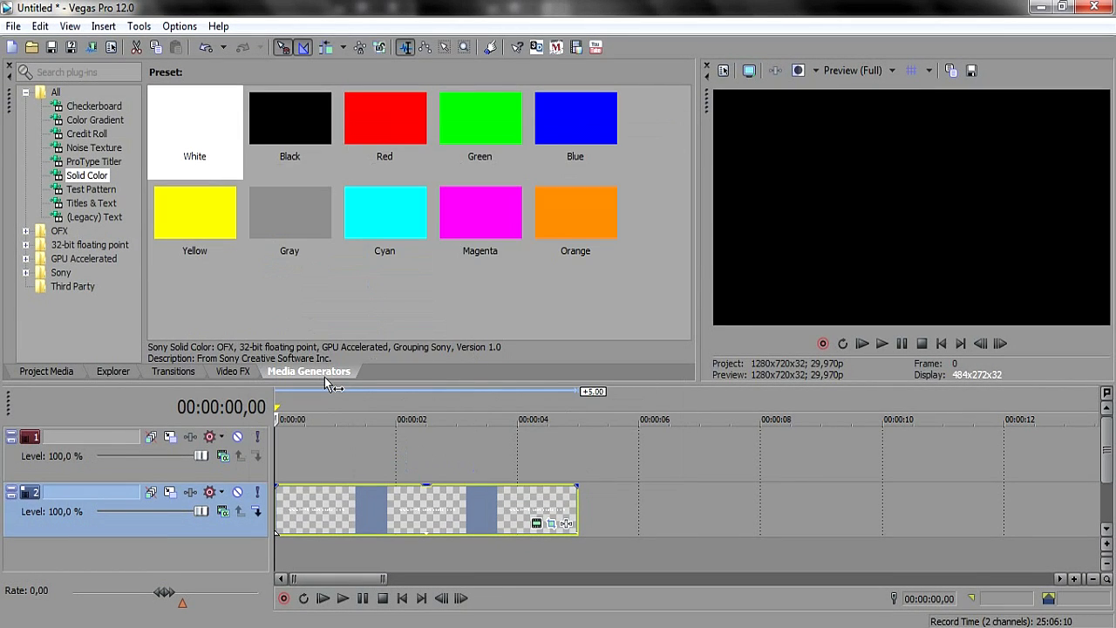
Place a white Solid Color event at the start of track 1 and trim its end to match the title event below.
click(89, 176)
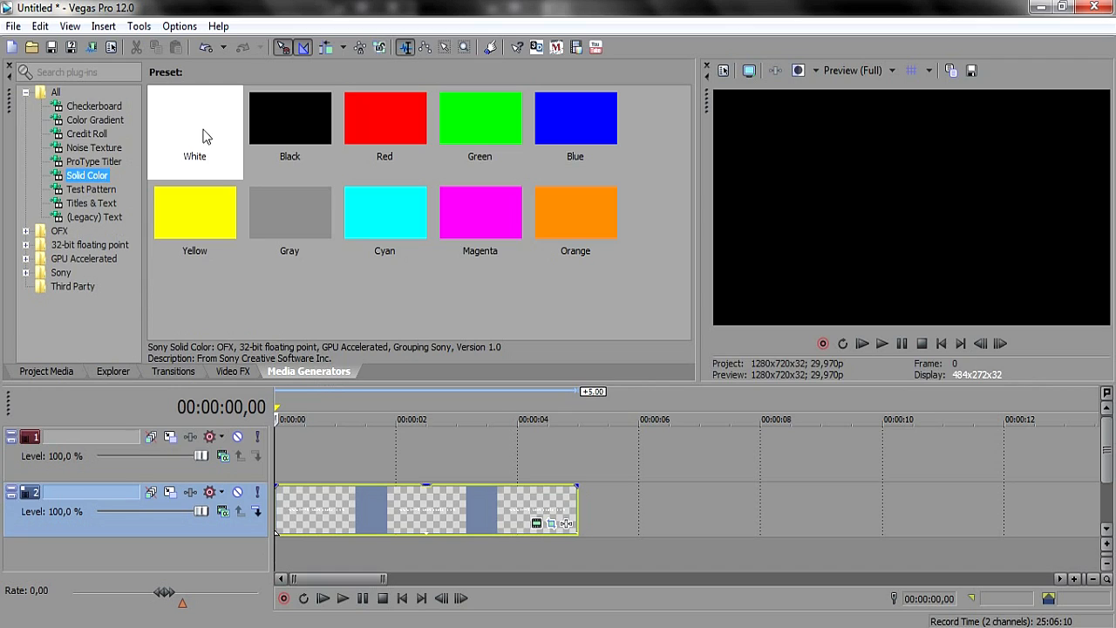
drag(199, 158, 267, 472)
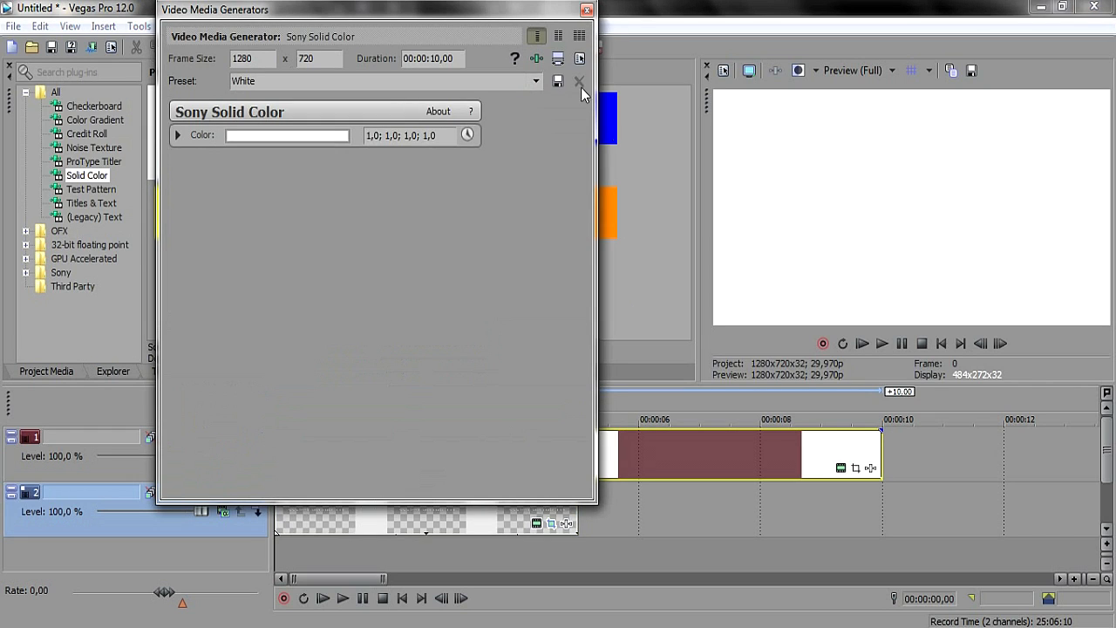
click(586, 9)
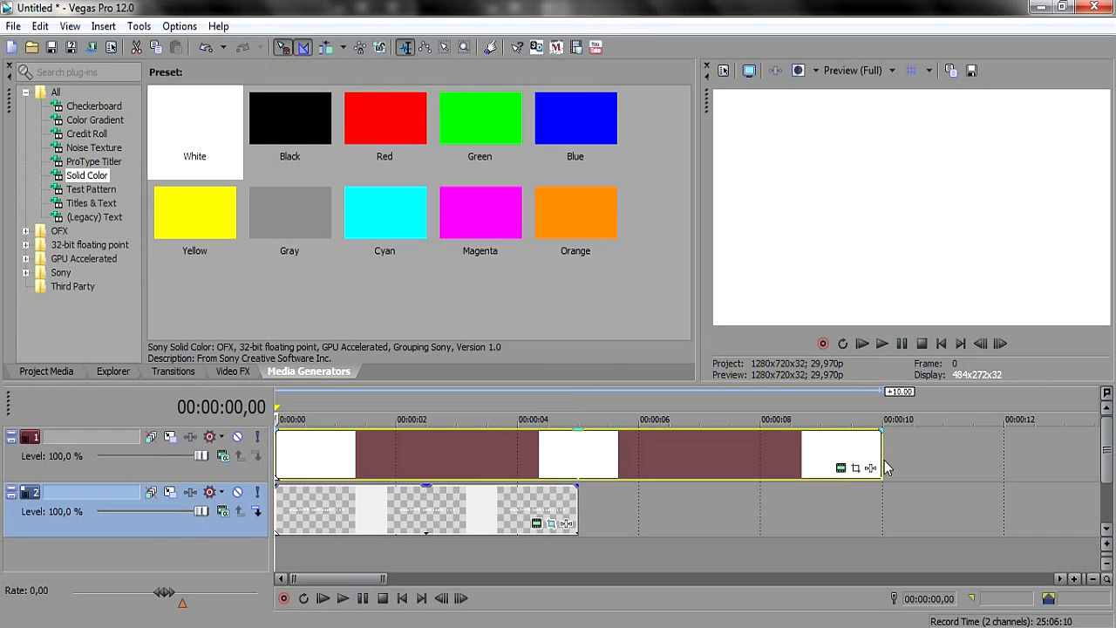
drag(884, 468, 576, 467)
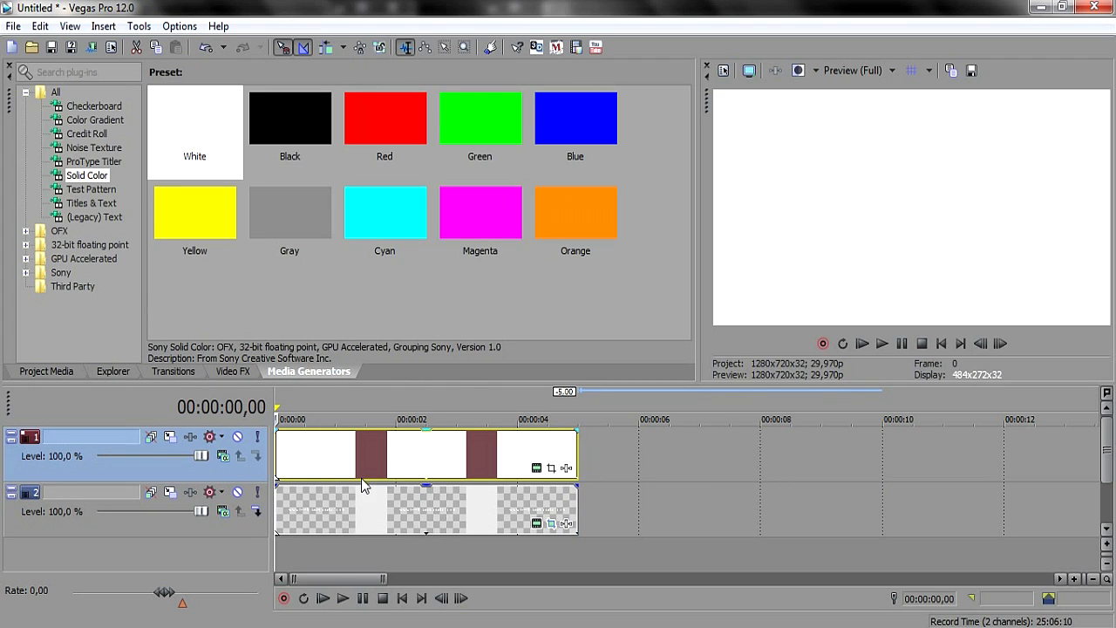
Enable the mask in the solid color event's Pan/Crop and move its mask keyframe to 00:00:02,00.
click(551, 468)
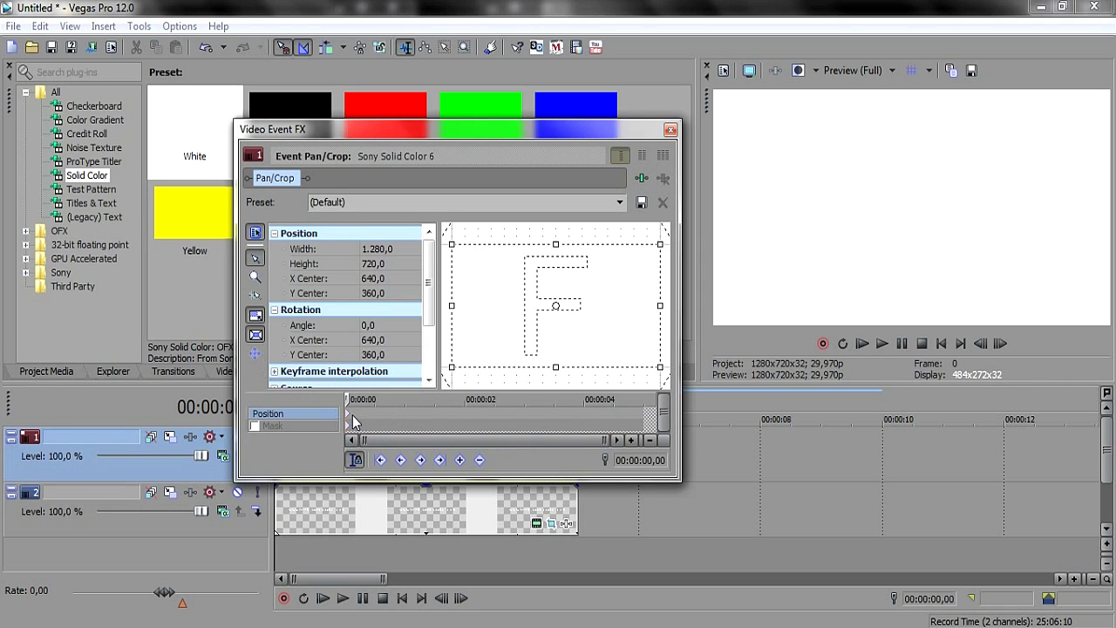
click(254, 427)
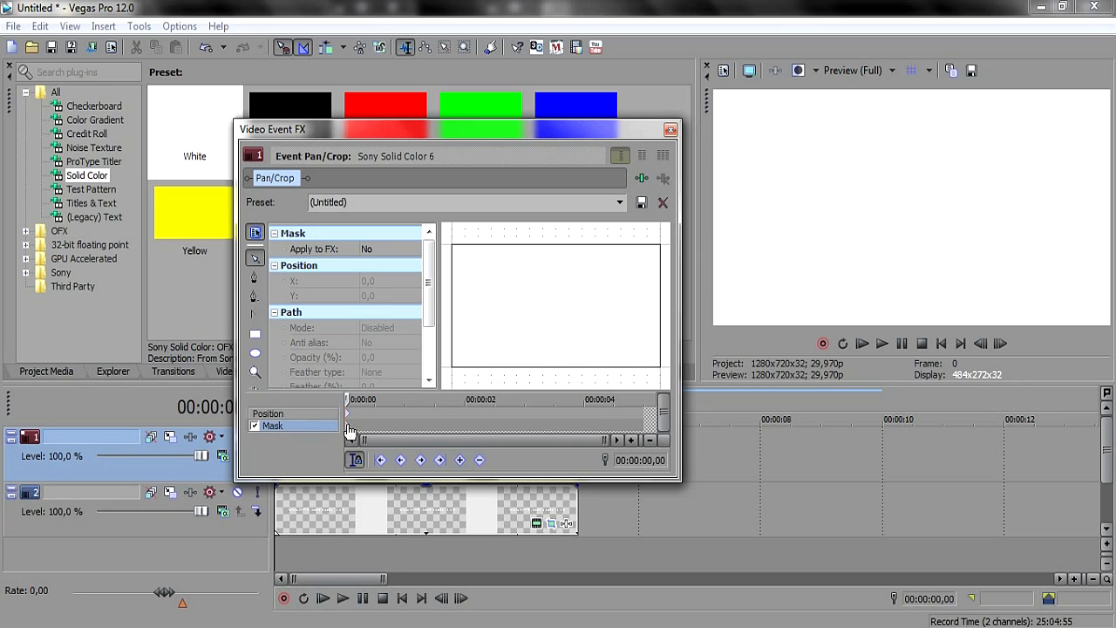
drag(351, 428, 466, 432)
click(466, 429)
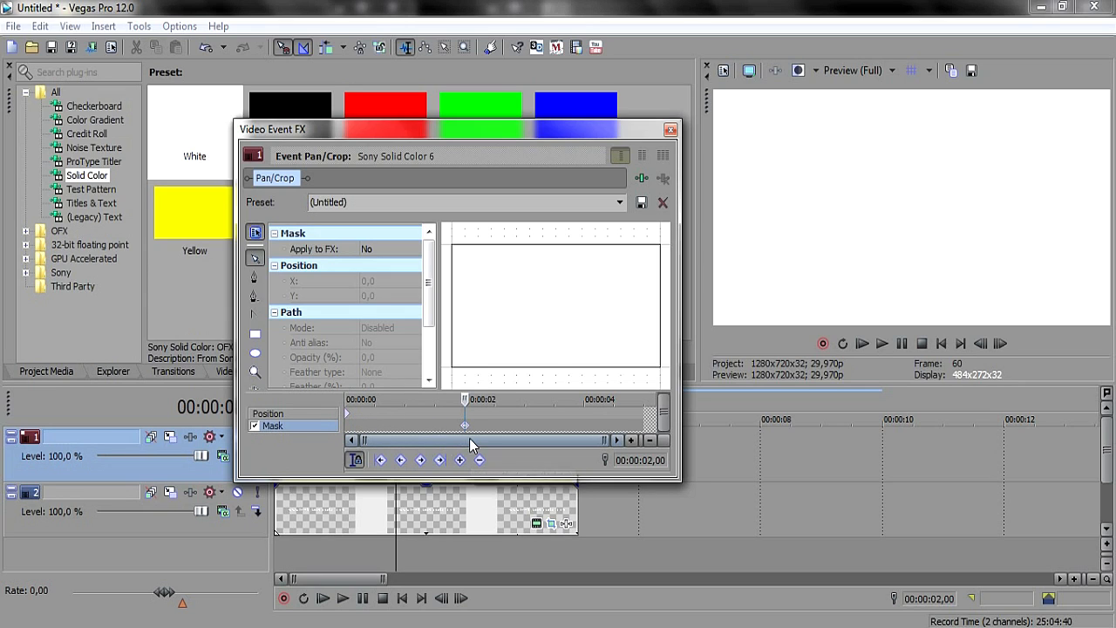
Draw a small upright mask rectangle just above the web address, centered at about X 283, Y 291.
click(255, 335)
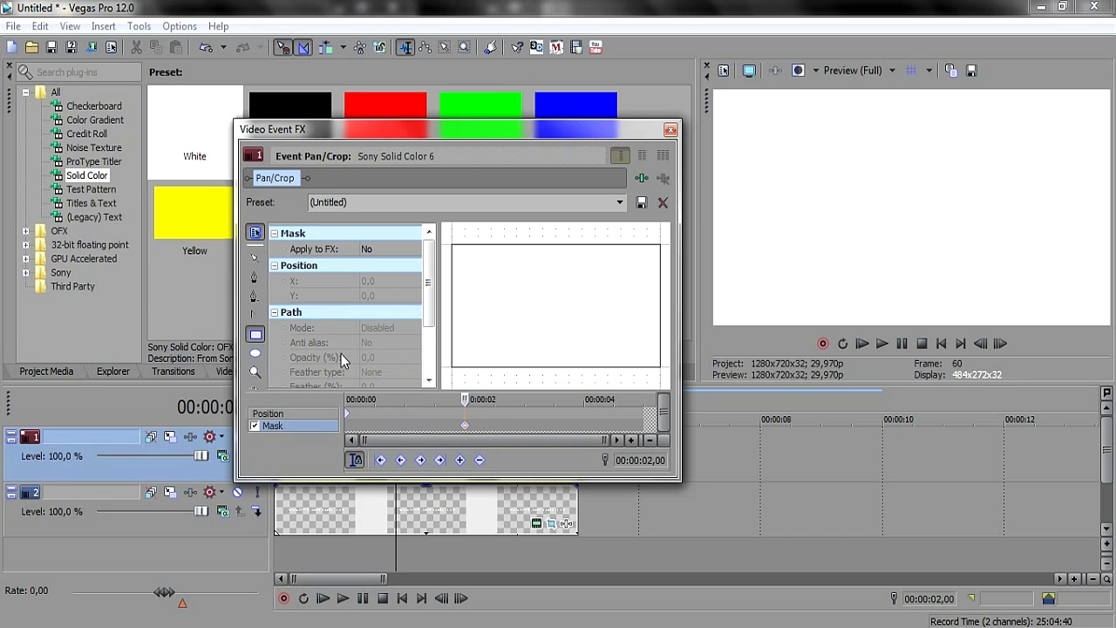
scroll(508, 293, up, 1)
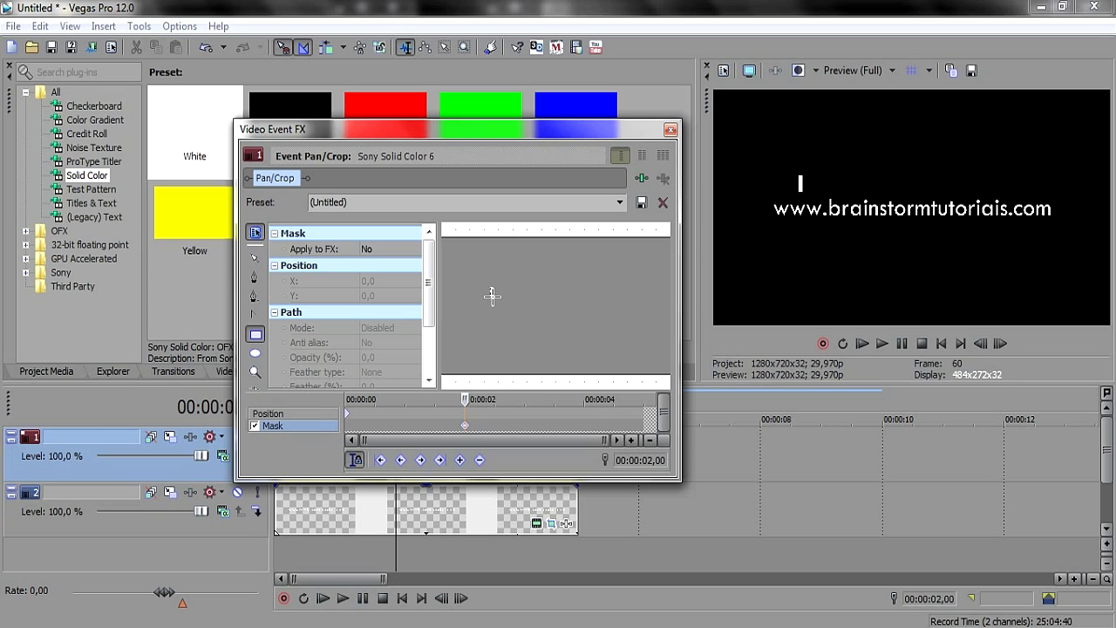
click(471, 286)
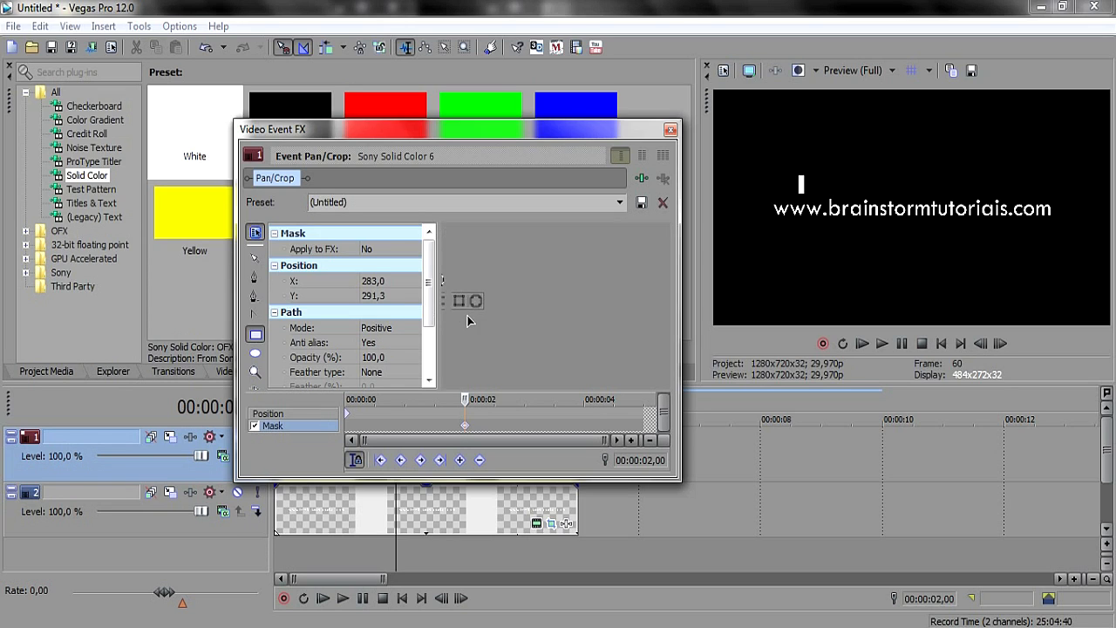
Stretch the small mask rectangle downward into a taller bar, centered at about X 283, Y 299.
click(255, 256)
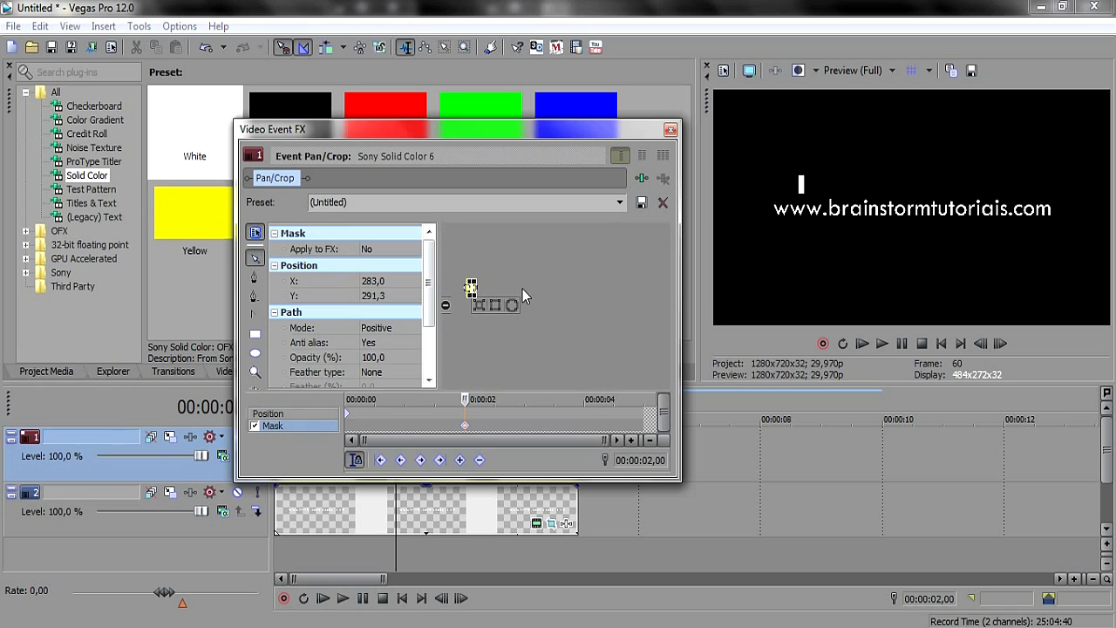
click(523, 289)
right_click(471, 289)
mouse_move(551, 317)
click(636, 351)
drag(467, 296, 464, 299)
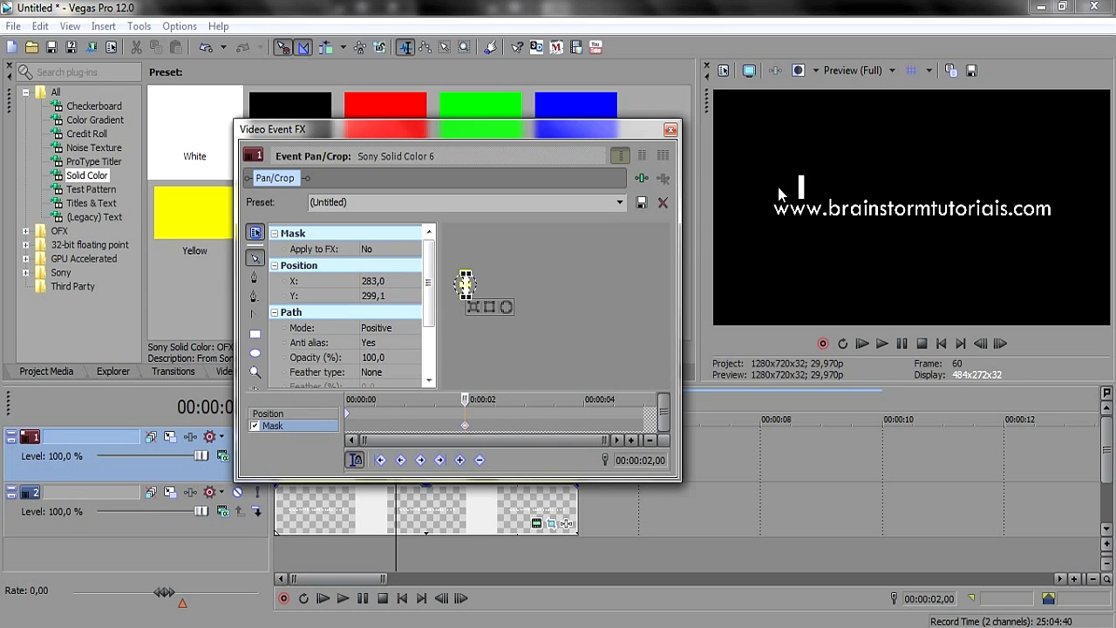
scroll(473, 292, down, 3)
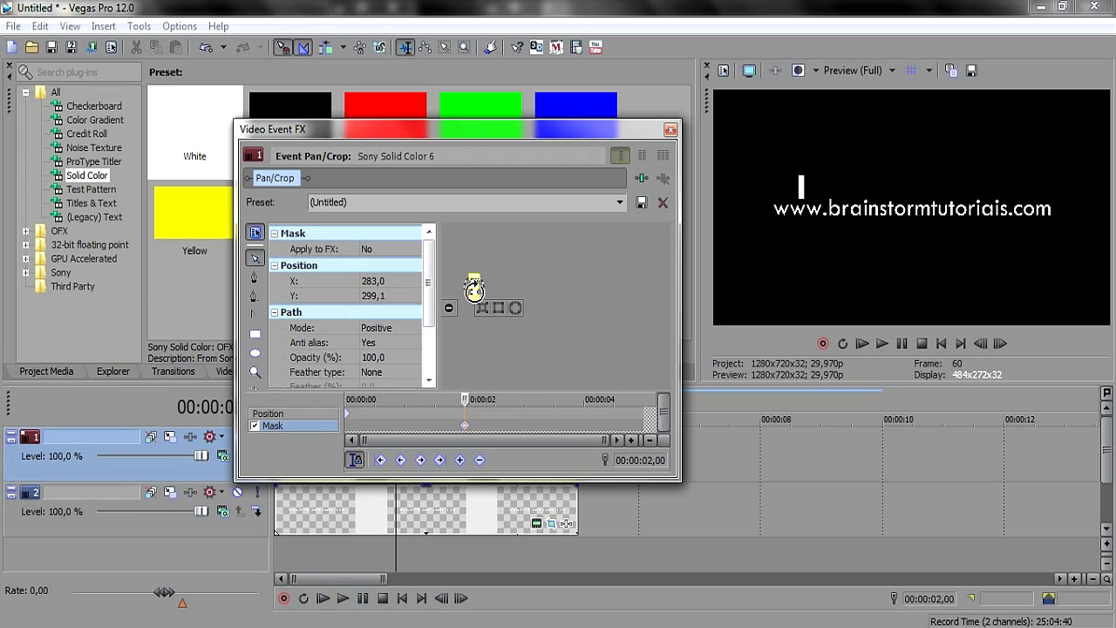
scroll(473, 292, down, 3)
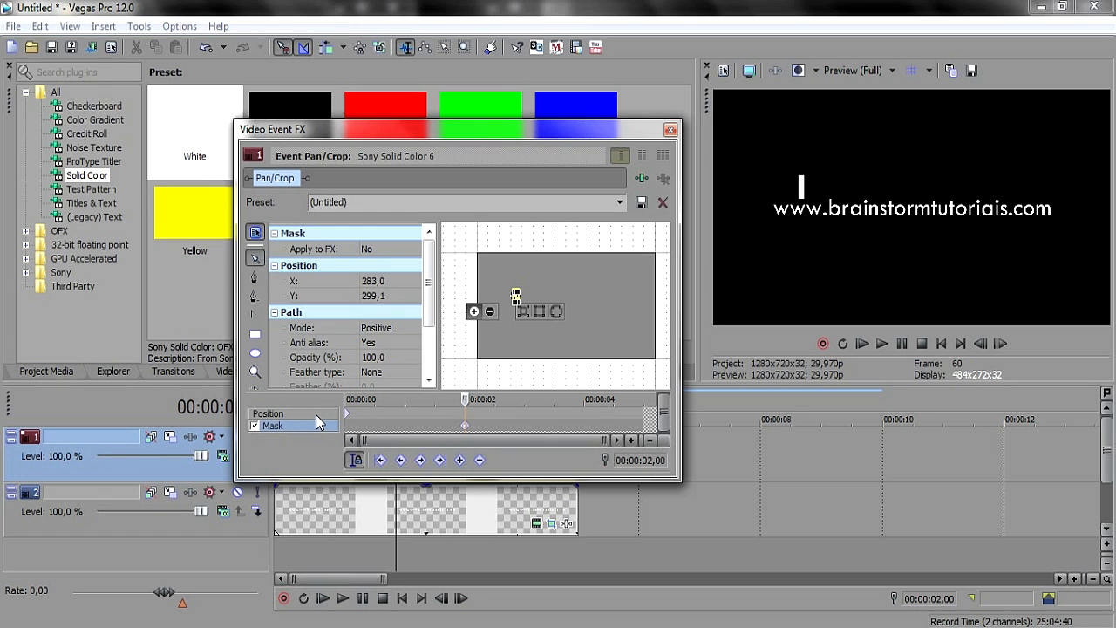
Create a Position keyframe at 00:00:02,00 with center X 746,1, Y 307,0, placing the bar before the first letter, and move that keyframe to the start.
click(317, 415)
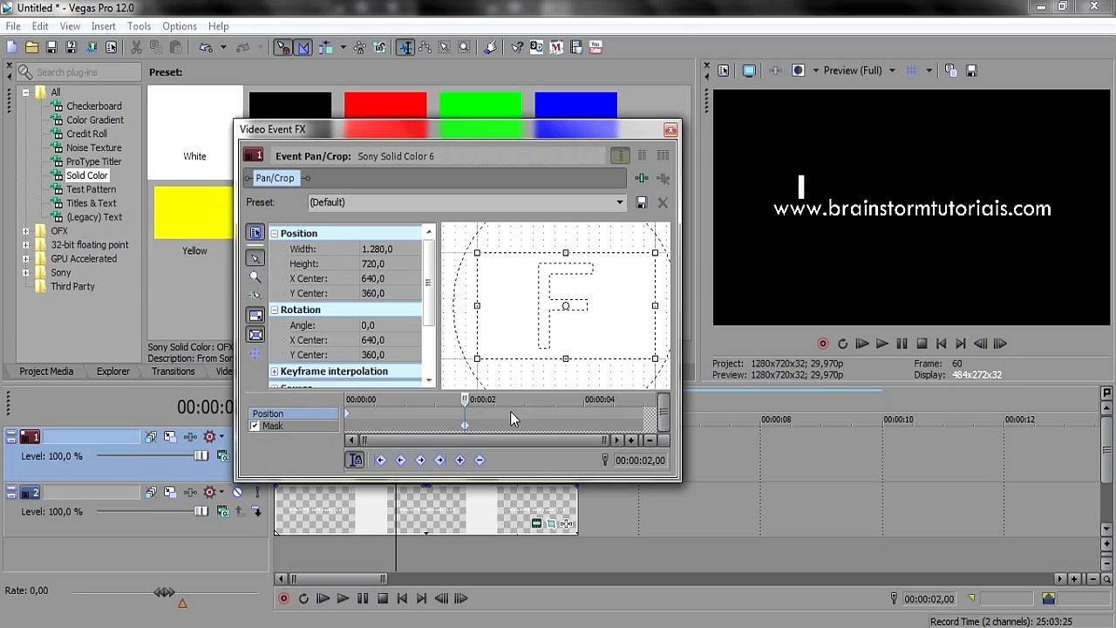
drag(478, 400, 433, 400)
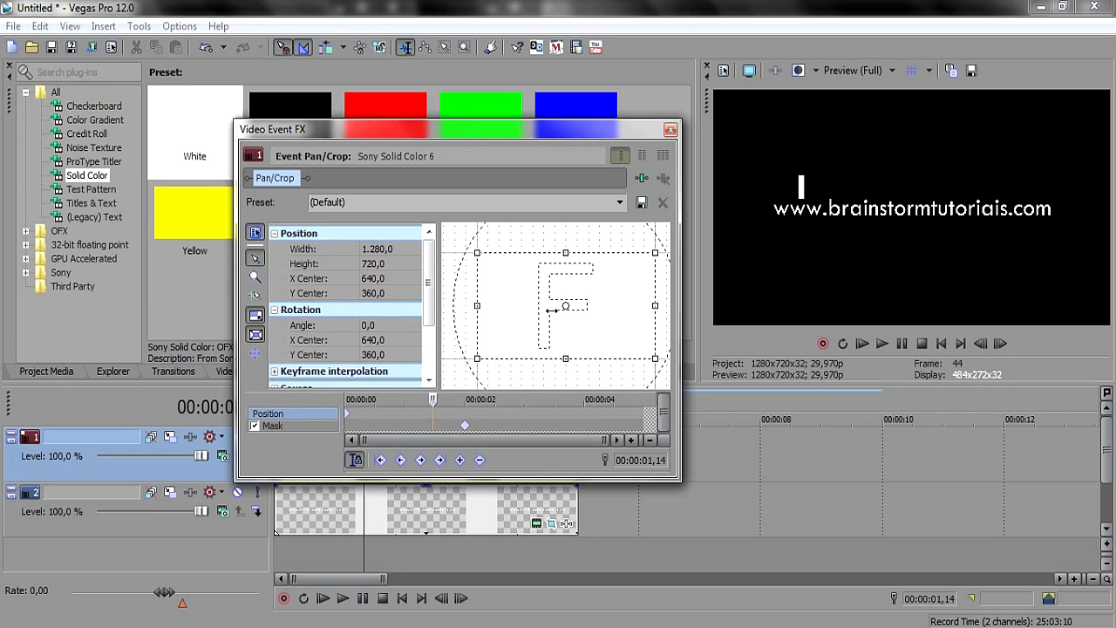
click(348, 415)
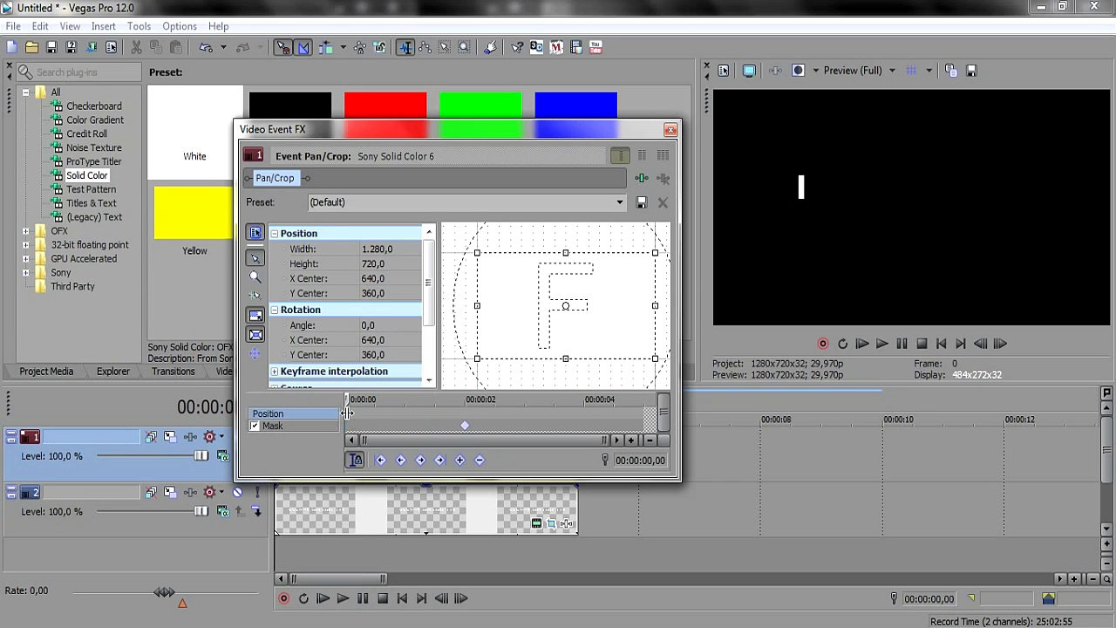
click(465, 416)
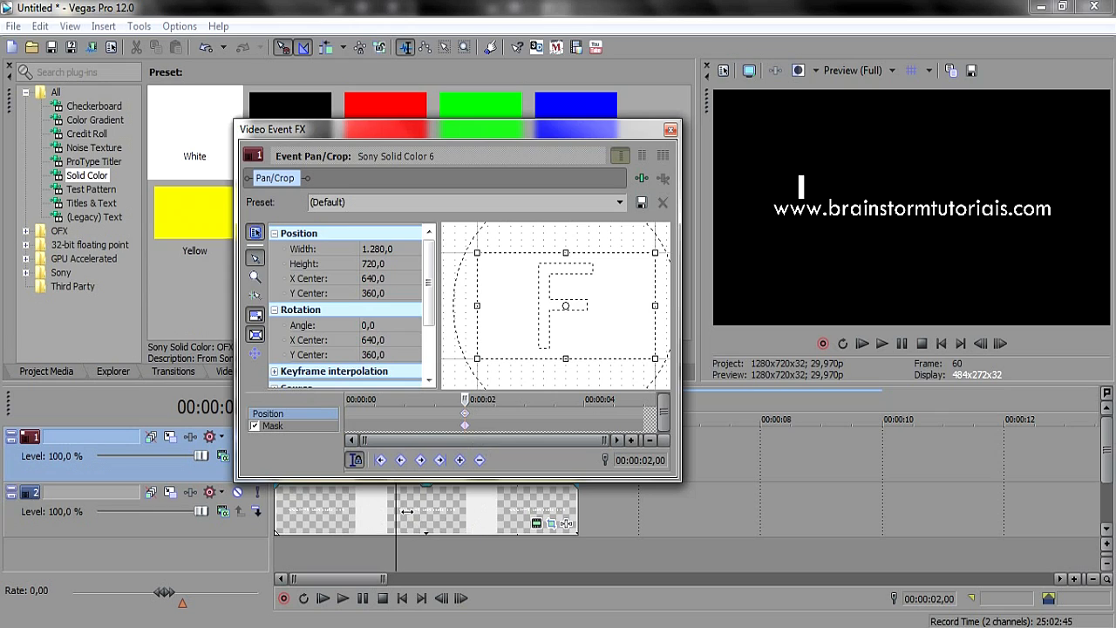
click(355, 460)
drag(566, 330, 585, 324)
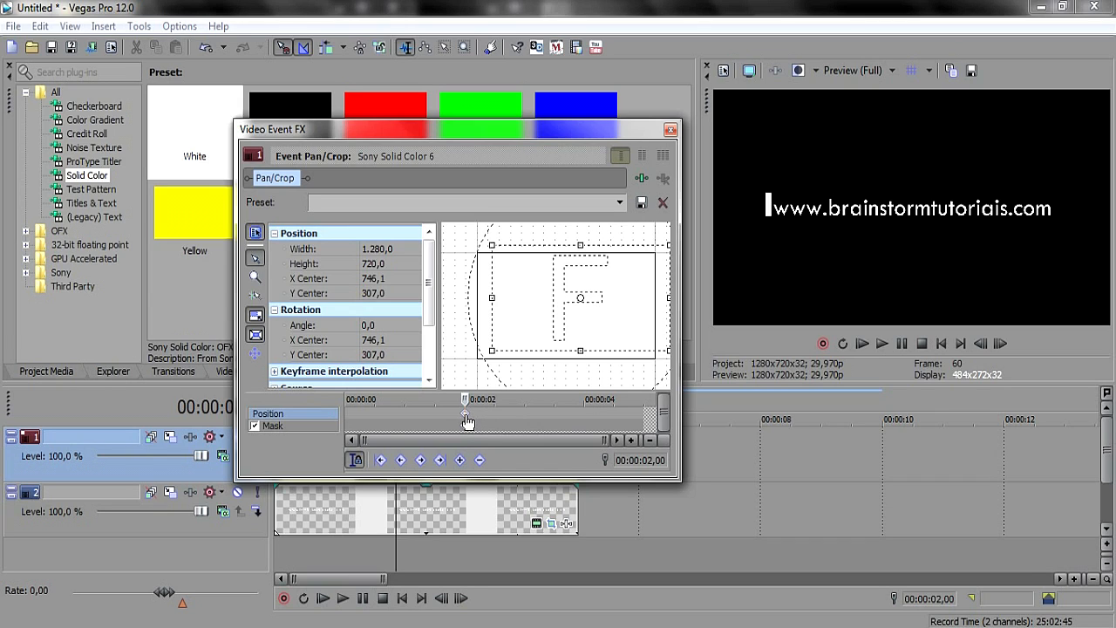
drag(466, 416, 248, 412)
Add a Position keyframe at 00:00:01,00 and shift the crop frame horizontally to X Center -179,2, placing the bar after the last letter.
click(346, 398)
drag(346, 399, 405, 398)
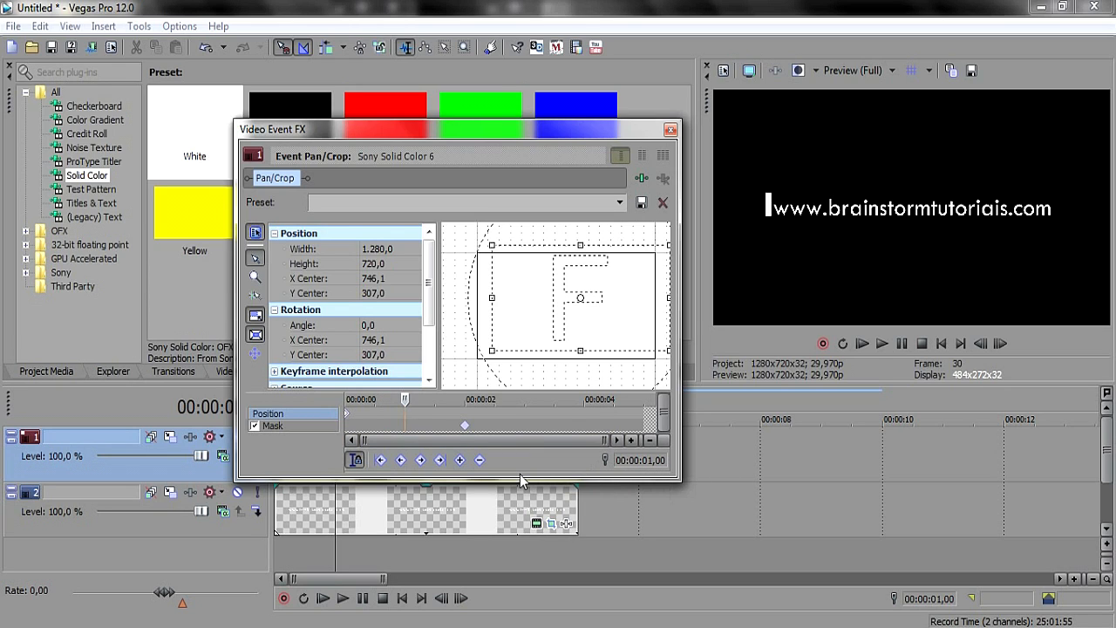
click(460, 460)
click(255, 353)
drag(609, 328, 507, 311)
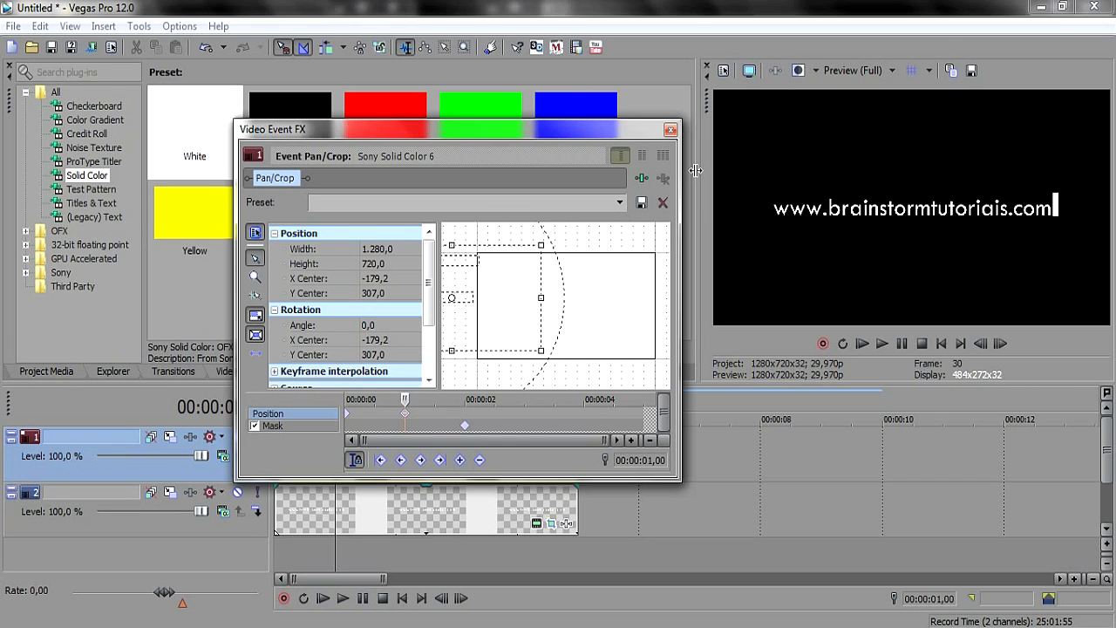
Narrow the bar's mask rectangle and extend it downward at the 00:00:02,00 mask keyframe, centering it at about X 281, Y 303.
click(465, 426)
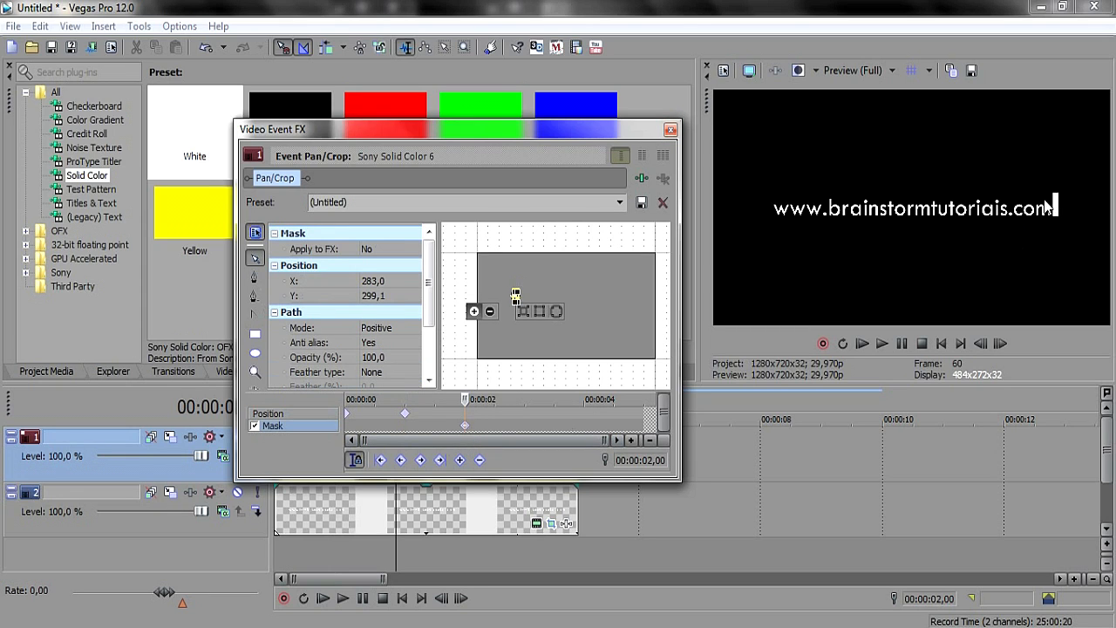
scroll(540, 295, up, 3)
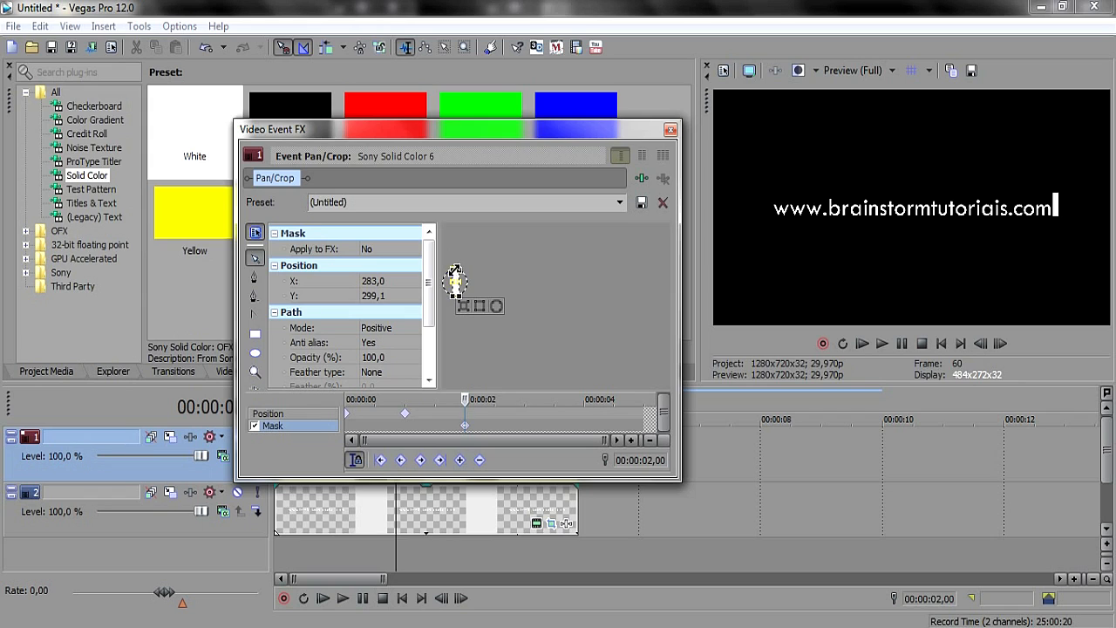
drag(485, 277, 561, 279)
scroll(549, 280, up, 2)
right_click(532, 280)
mouse_move(567, 309)
click(724, 347)
drag(531, 243, 535, 271)
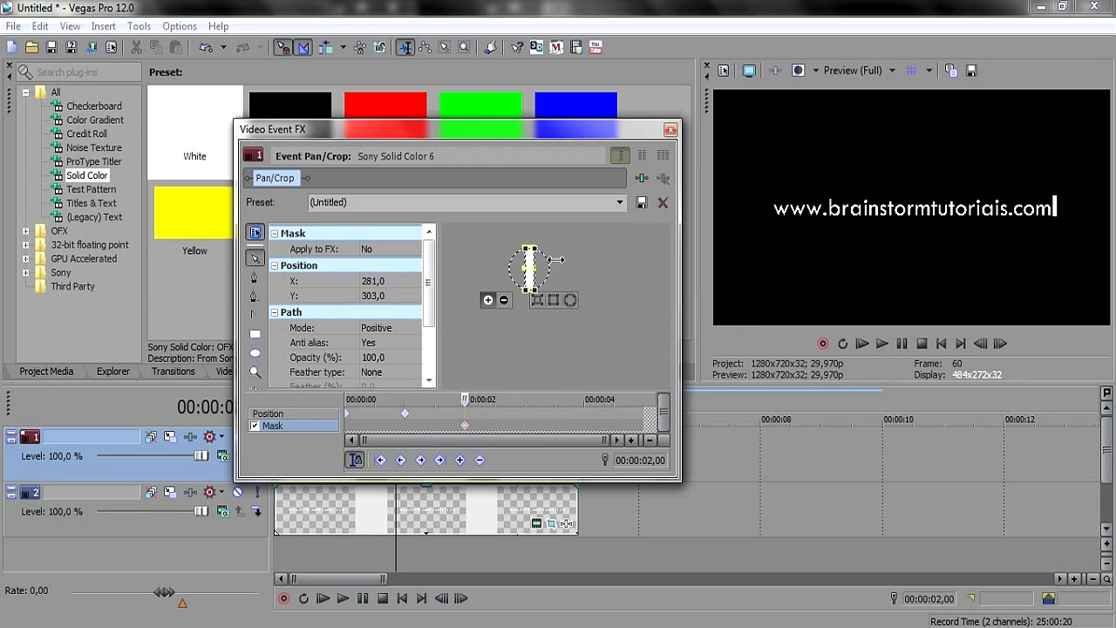
scroll(523, 340, down, 2)
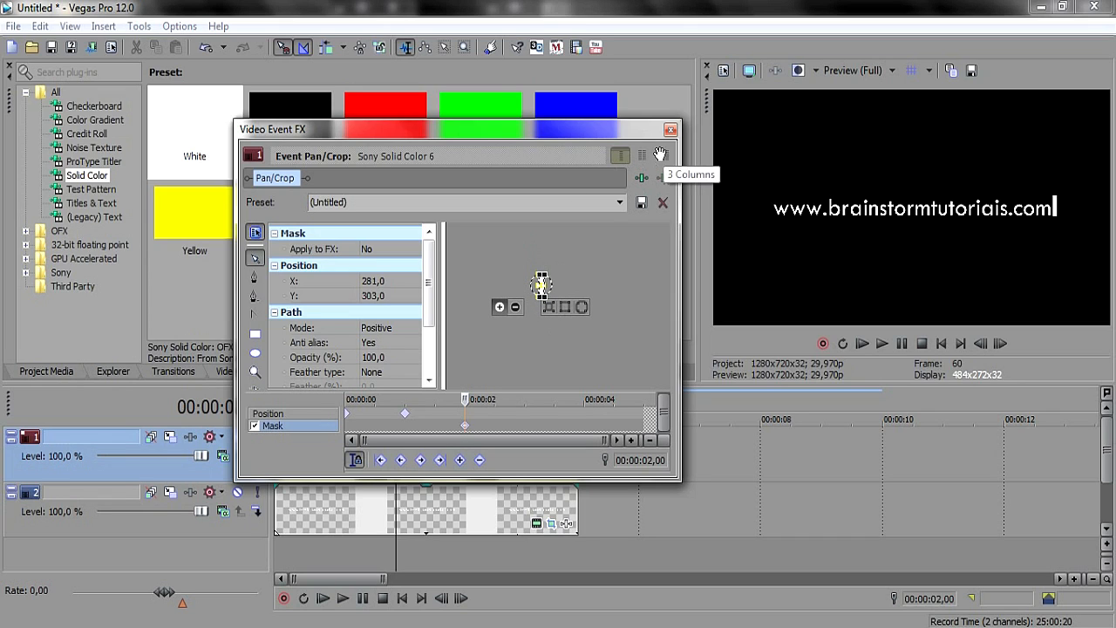
scroll(462, 332, down, 2)
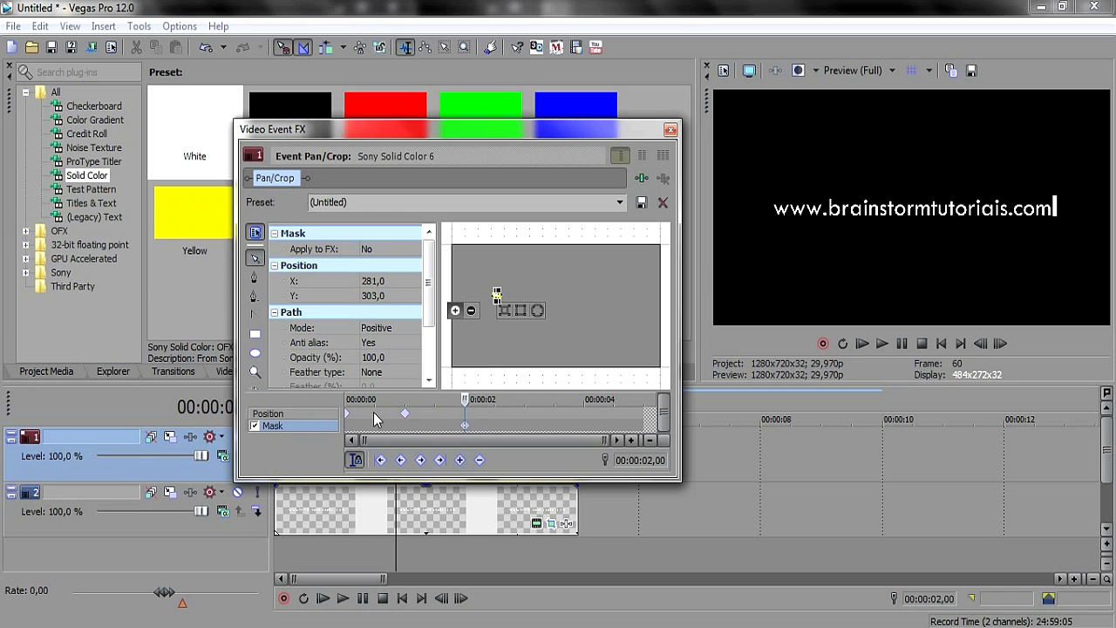
Set the solid's Position keyframes at 00:00:00,00 and 00:00:01,00 to Linear interpolation and close its Pan/Crop window.
click(405, 413)
click(346, 415)
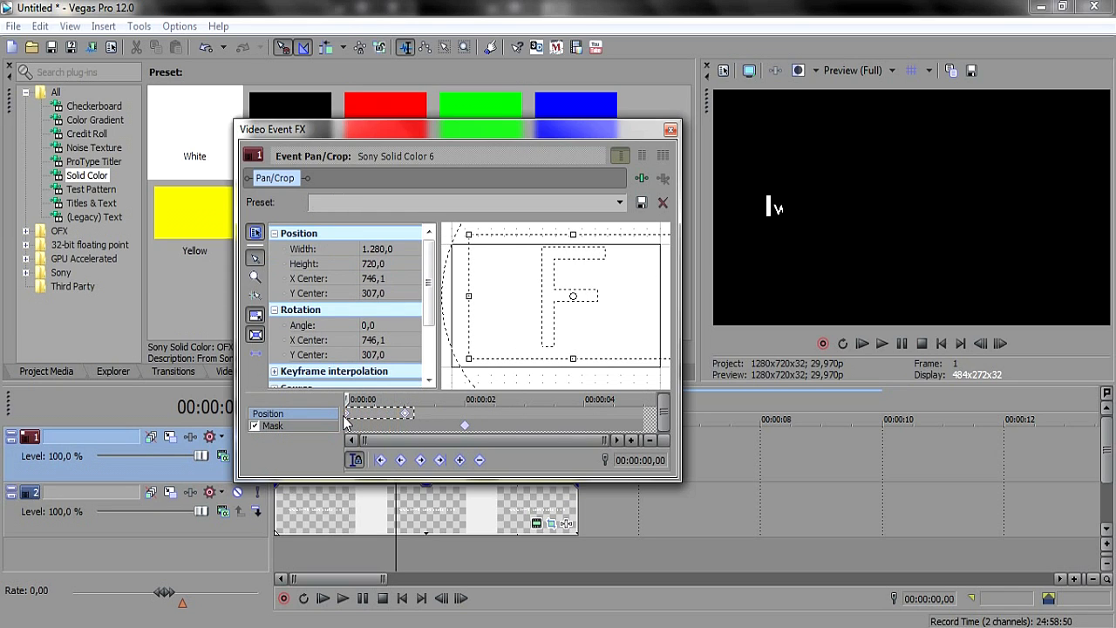
right_click(407, 415)
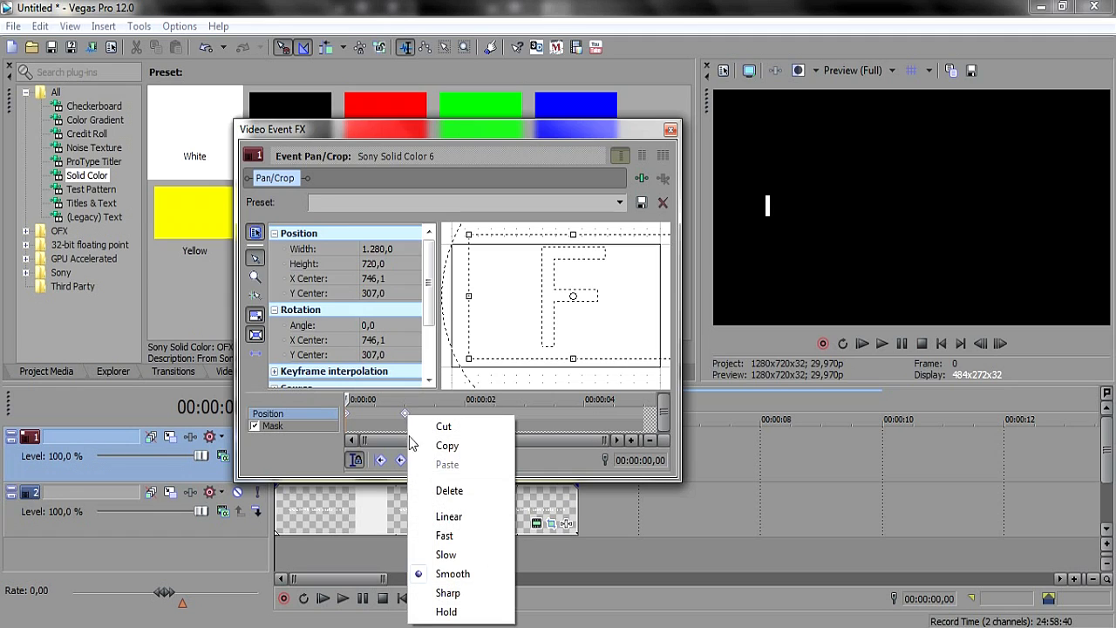
click(422, 516)
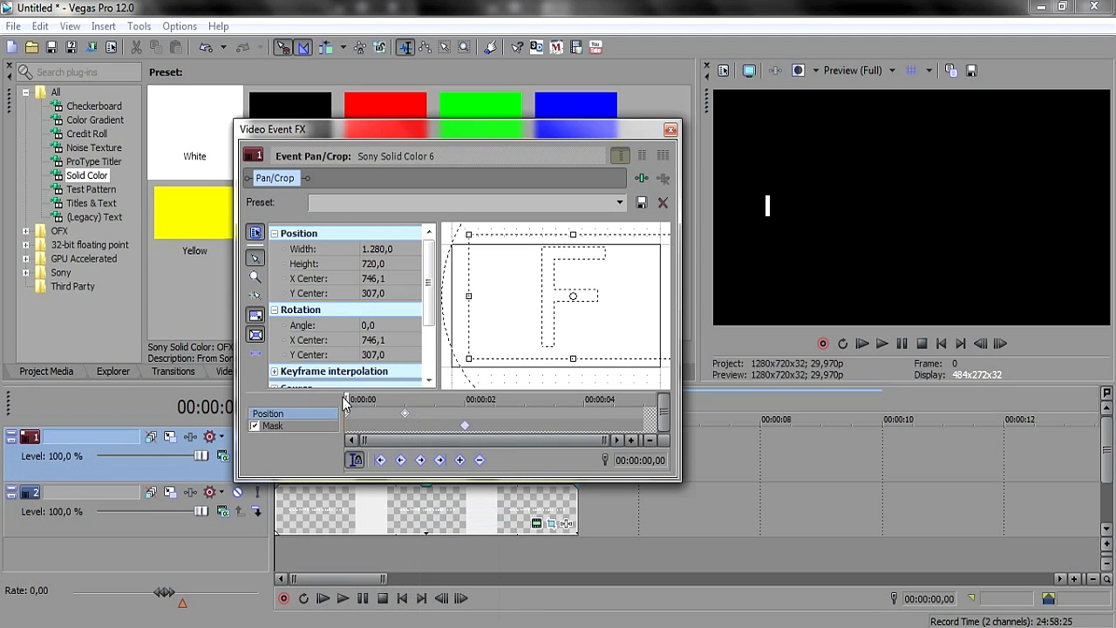
click(671, 130)
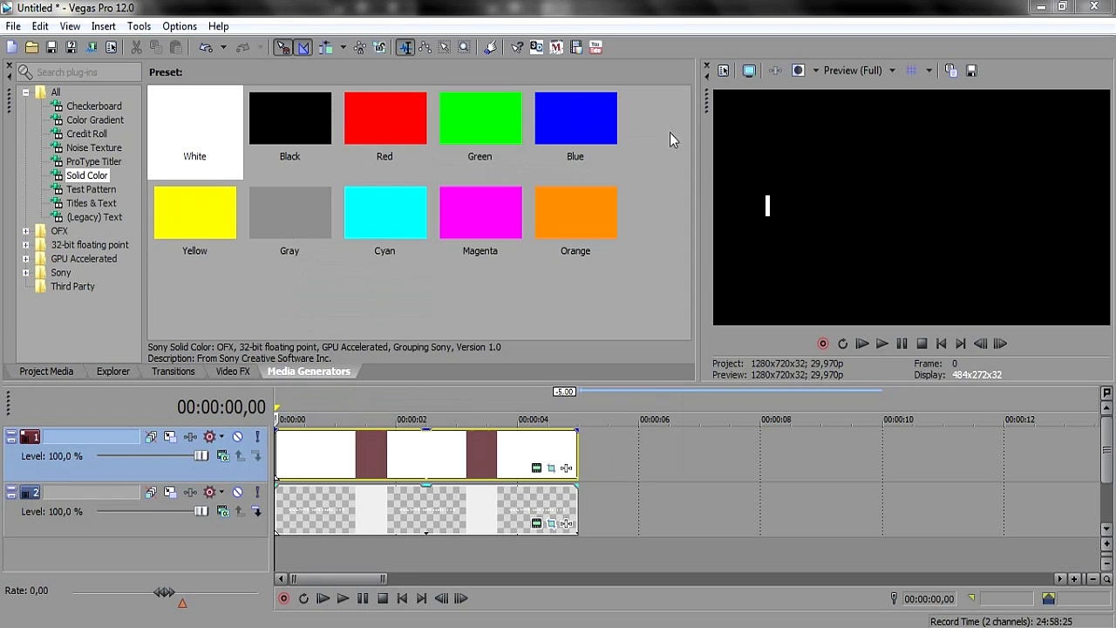
Play the animation from the start several times to check the bar moving with the text reveal.
click(340, 598)
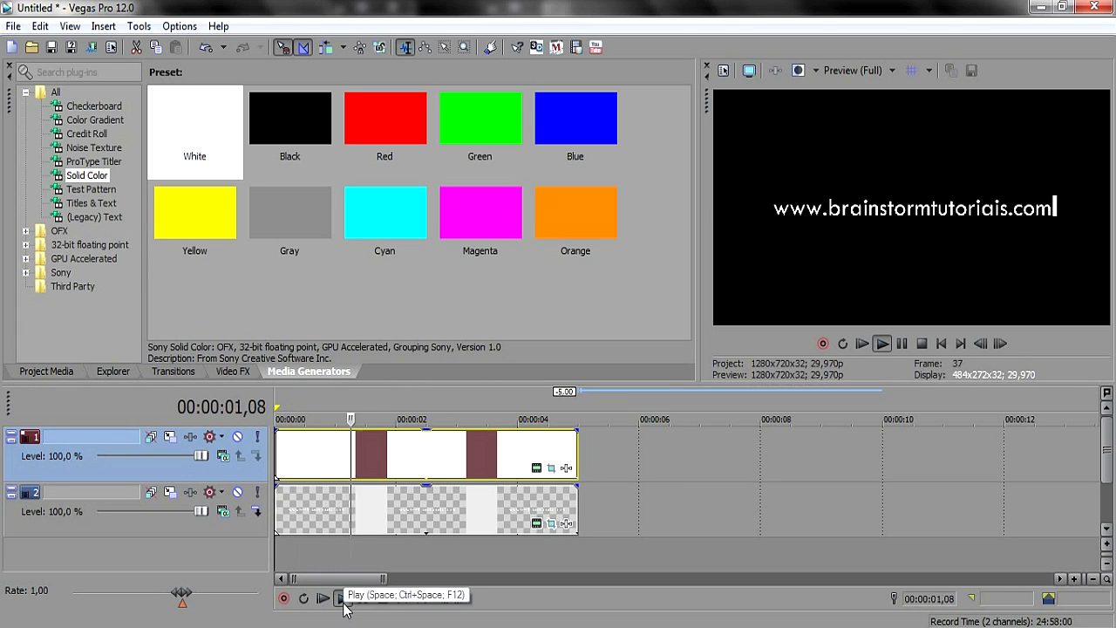
click(341, 599)
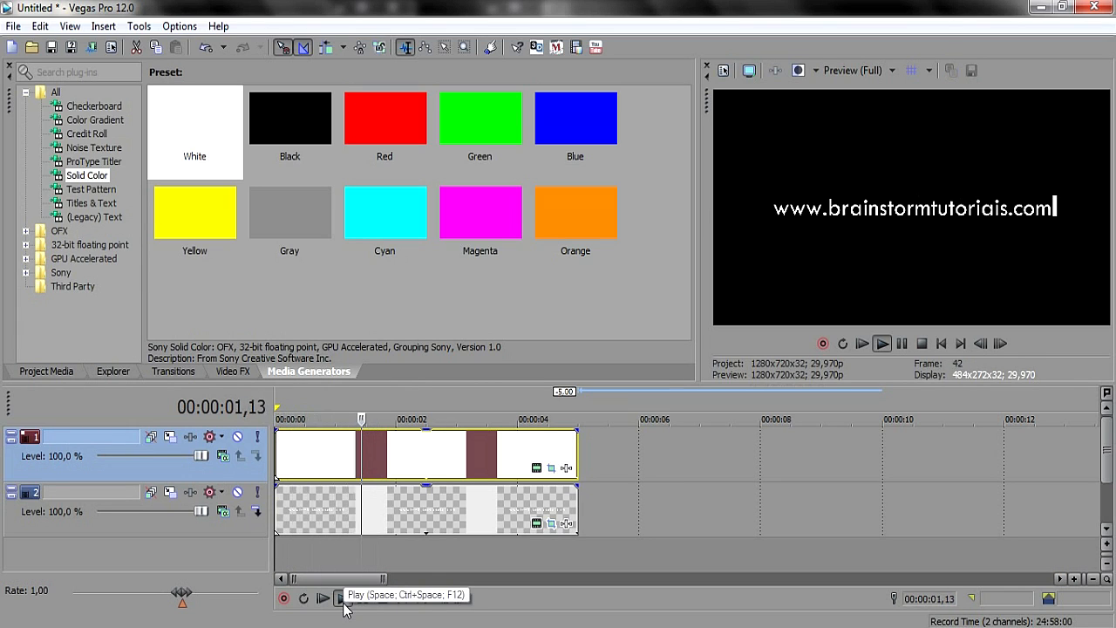
click(344, 603)
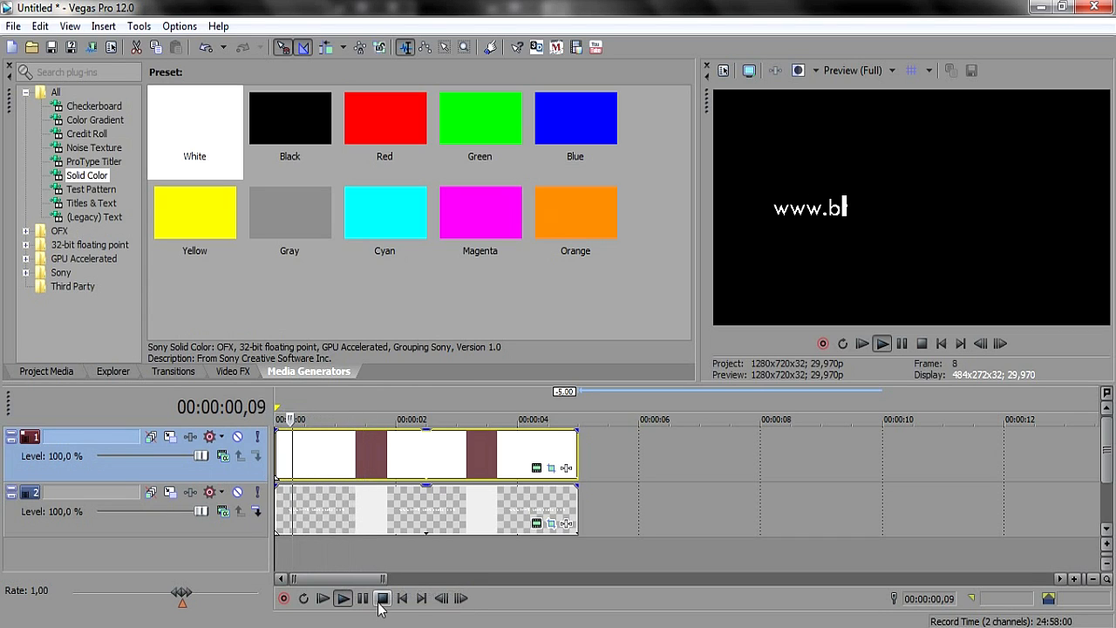
Stop playback, return to the start of the timeline and split the white solid event at 00:00:00,05.
key(space)
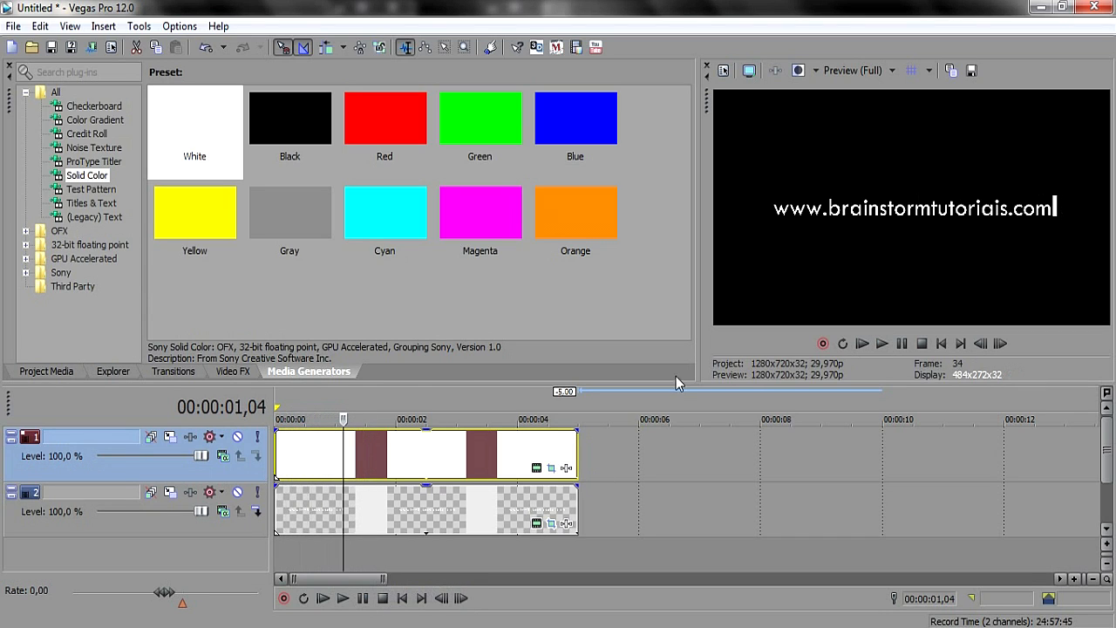
click(337, 462)
drag(337, 462, 264, 465)
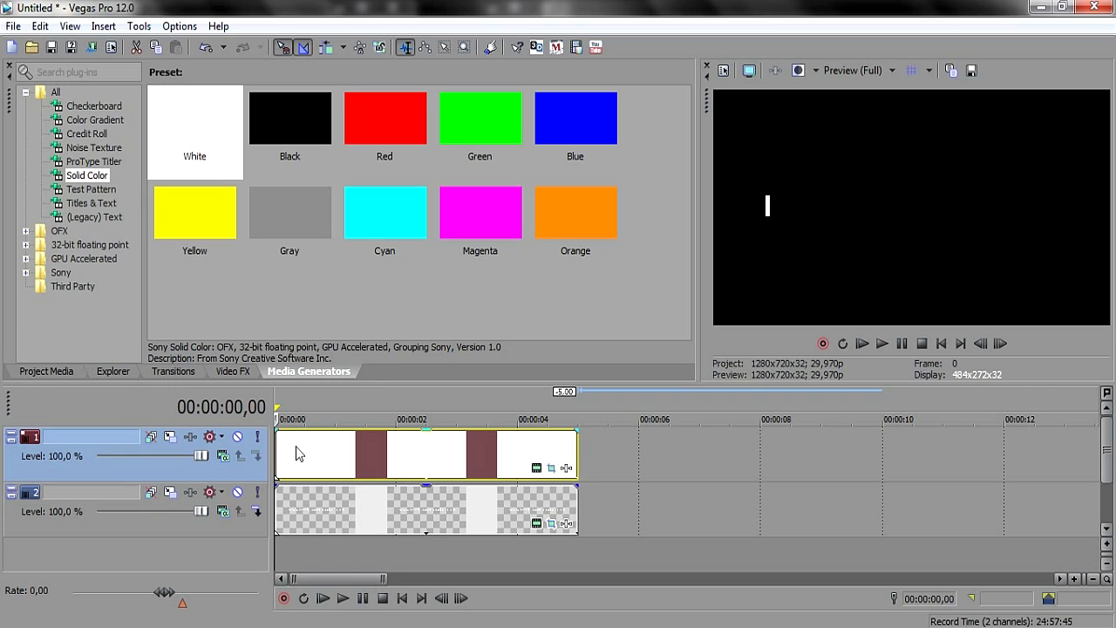
key(space)
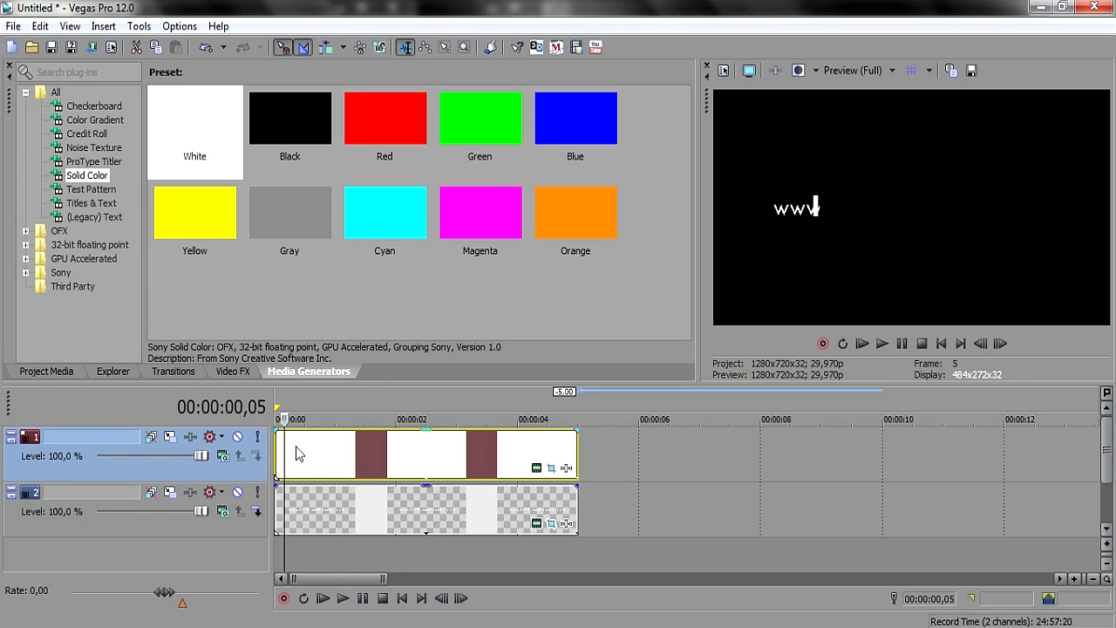
key(alt+bracketleft)
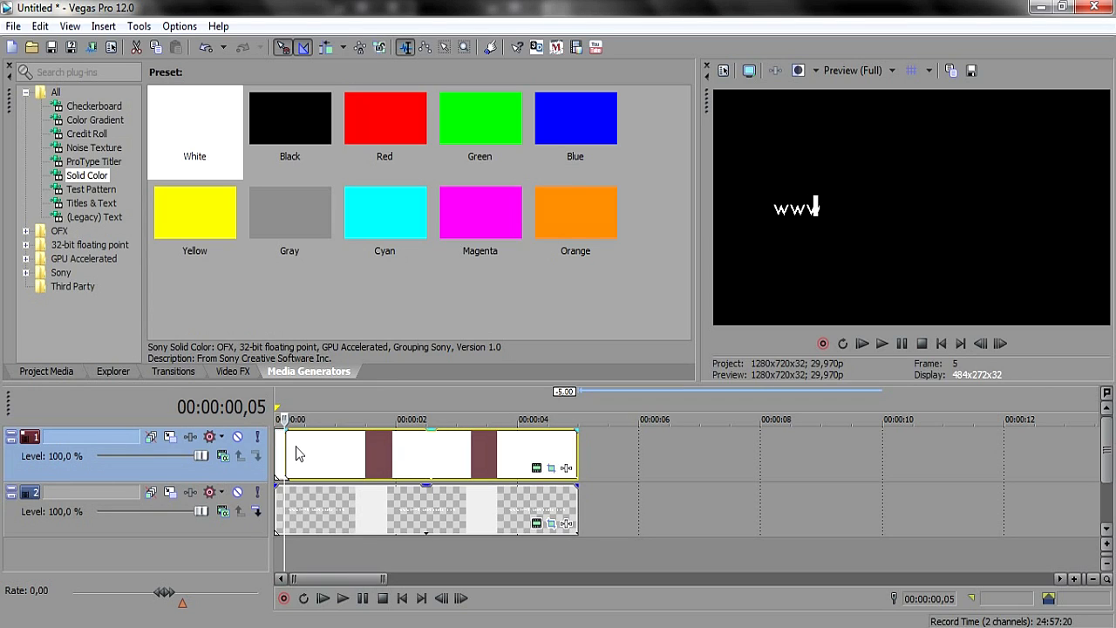
Split the white solid event every five frames from 00:00:00,10 up to 00:00:02,00.
key(Right)
key(Right)
key(Right)
key(Right)
key(Right)
key(s)
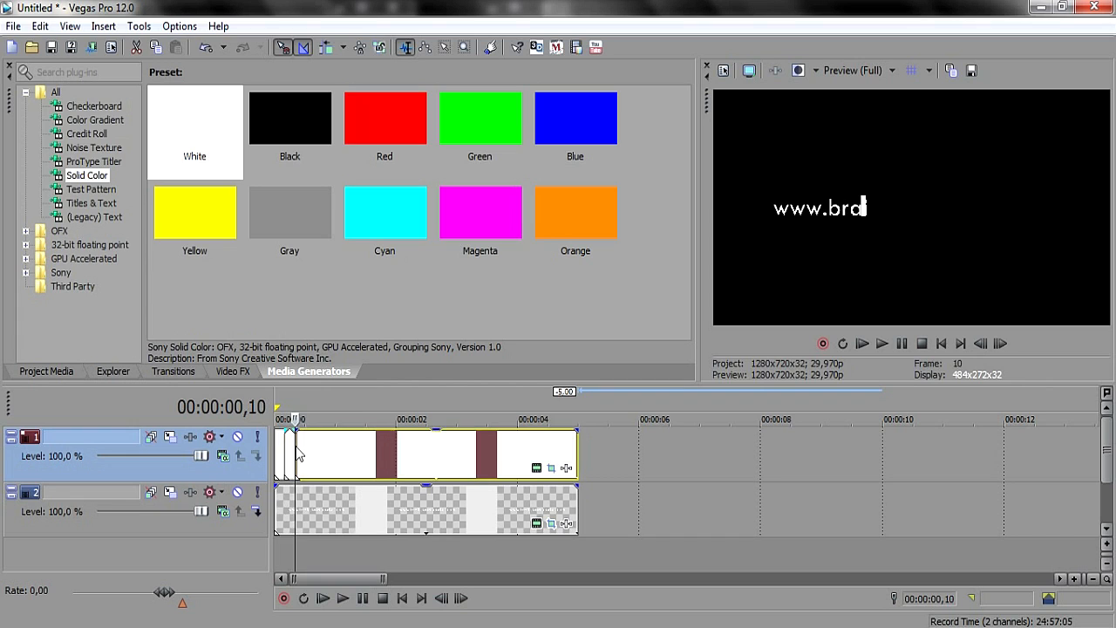
key(Right)
key(Right)
key(Right)
key(Right)
key(Right)
key(s)
key(Right)
key(Right)
key(Right)
key(Right)
key(Right)
key(s)
key(Right)
key(Right)
key(Right)
key(Right)
key(Right)
key(s)
key(Right)
key(Right)
key(Right)
key(Right)
key(Right)
key(s)
key(Right)
key(Right)
key(Right)
key(Right)
key(Right)
key(s)
key(Right)
key(Right)
key(Right)
key(Right)
key(Right)
key(s)
key(Right)
key(Right)
key(Right)
key(Right)
key(Right)
key(s)
key(Right)
key(Right)
key(Right)
key(Right)
key(Right)
key(s)
key(Right)
key(Right)
key(Right)
key(Right)
key(Right)
key(s)
key(Right)
key(Right)
key(Right)
key(Right)
key(Right)
key(s)
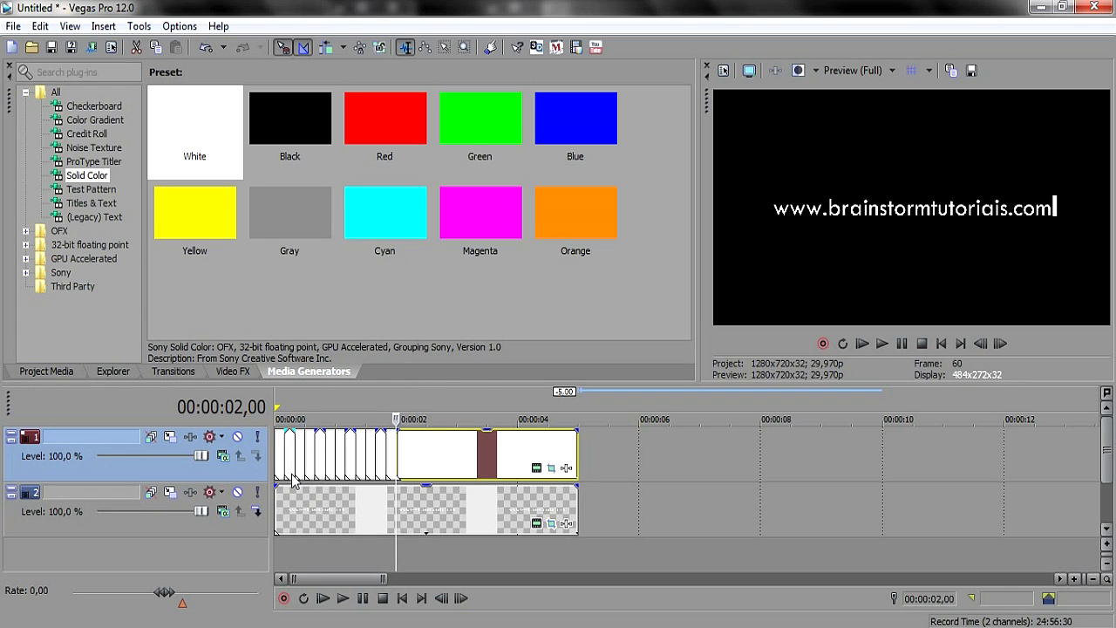
Delete every second five-frame piece of the solid up to 00:00:02,00, starting with the piece at 00:00:00,05.
click(293, 477)
click(295, 462)
drag(288, 456, 306, 462)
click(306, 462)
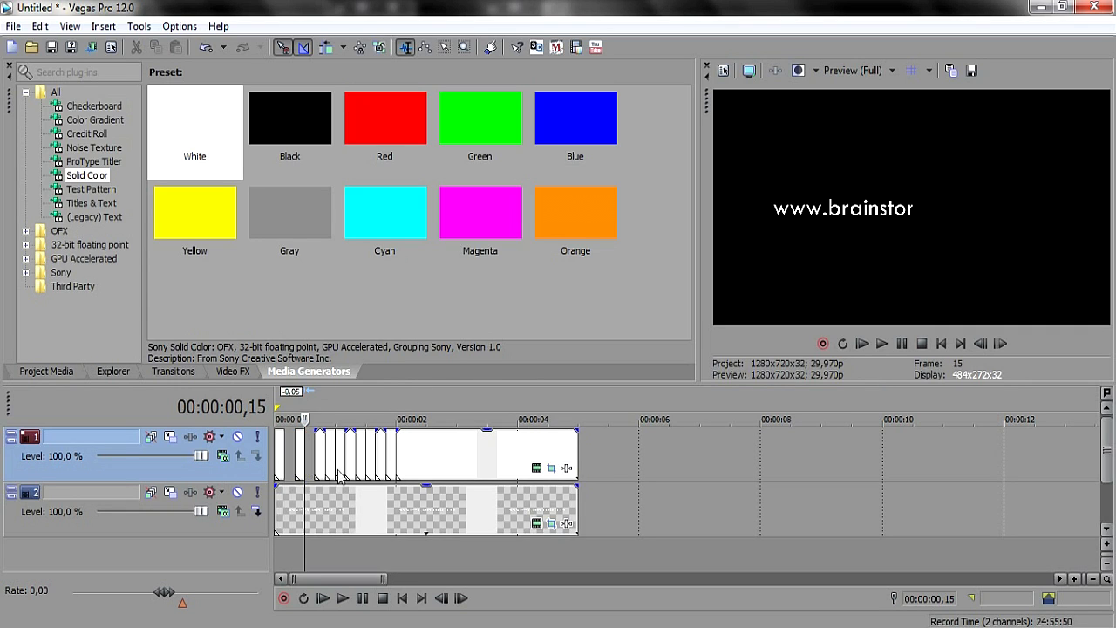
click(335, 462)
drag(336, 462, 397, 463)
click(356, 462)
click(365, 464)
click(386, 463)
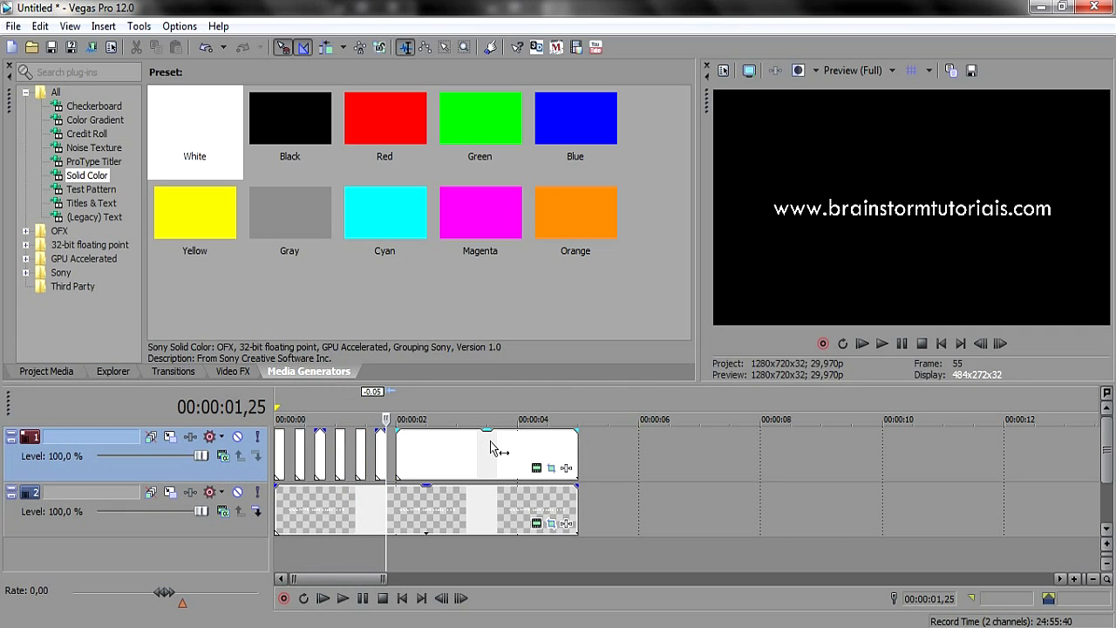
Delete the long leftover piece of the solid that starts at 00:00:02,00.
click(472, 462)
drag(441, 464, 674, 459)
click(672, 461)
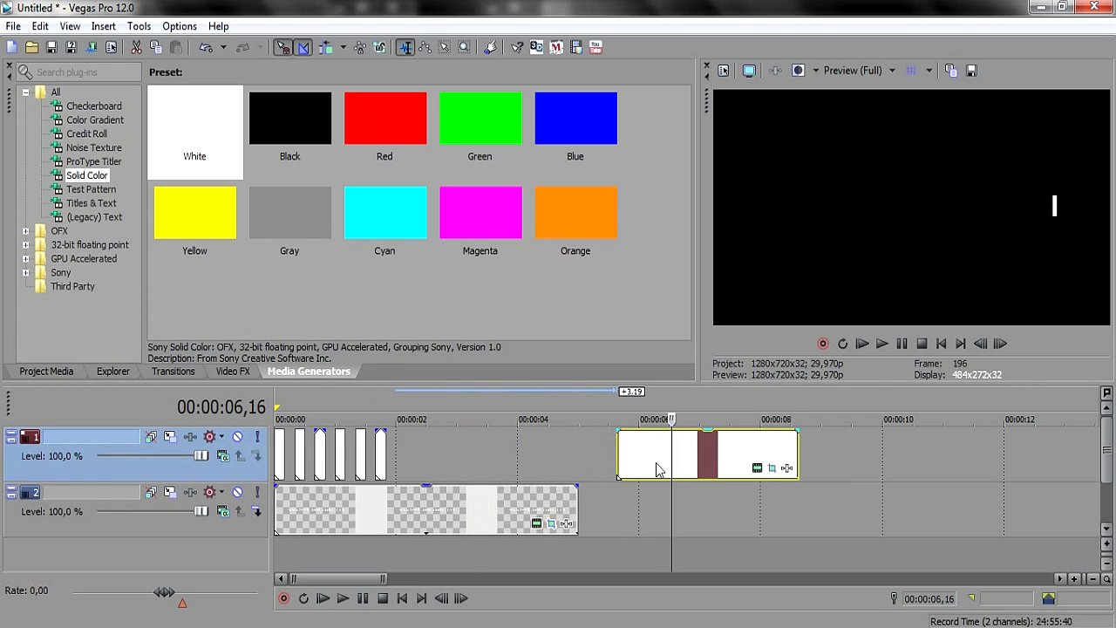
key(Delete)
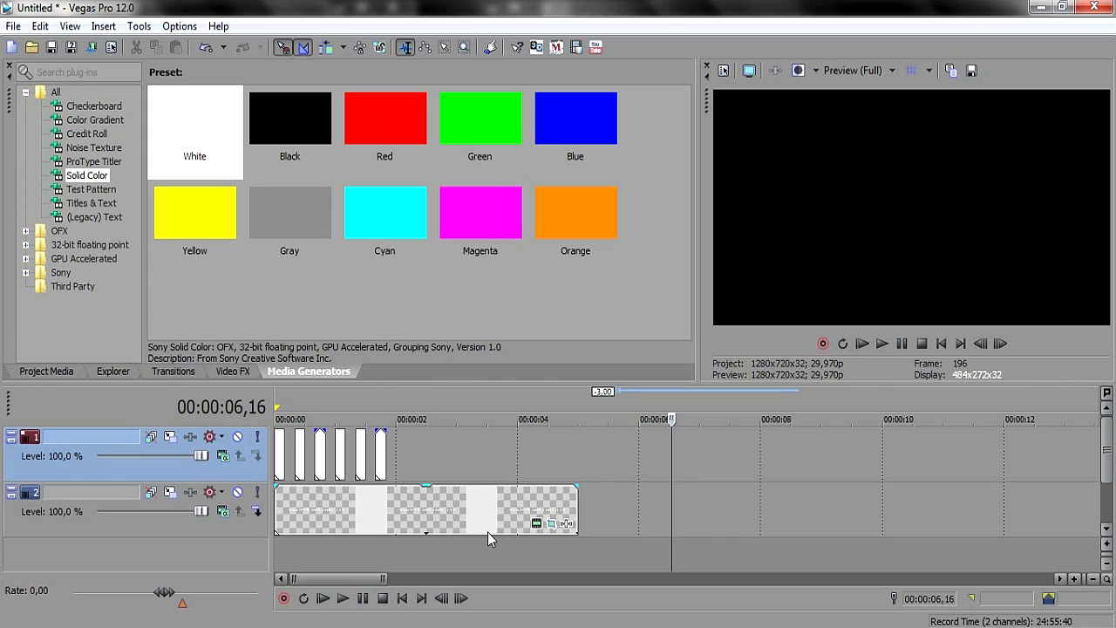
Play the project from the start to check the blinking bar against the text reveal, and pause after the reveal.
click(321, 600)
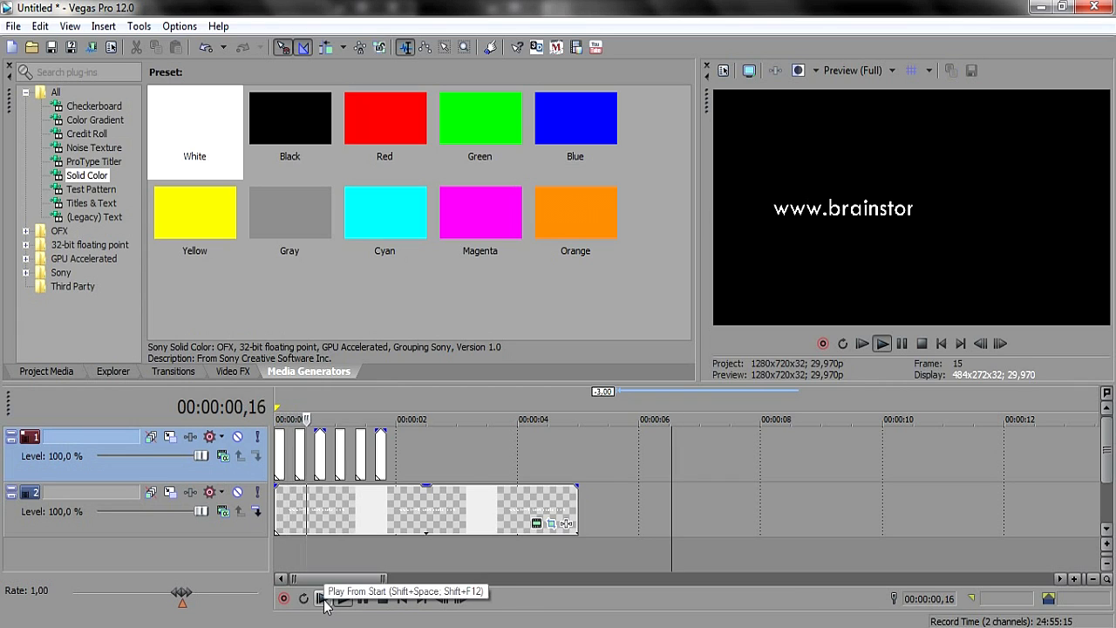
click(321, 599)
click(366, 597)
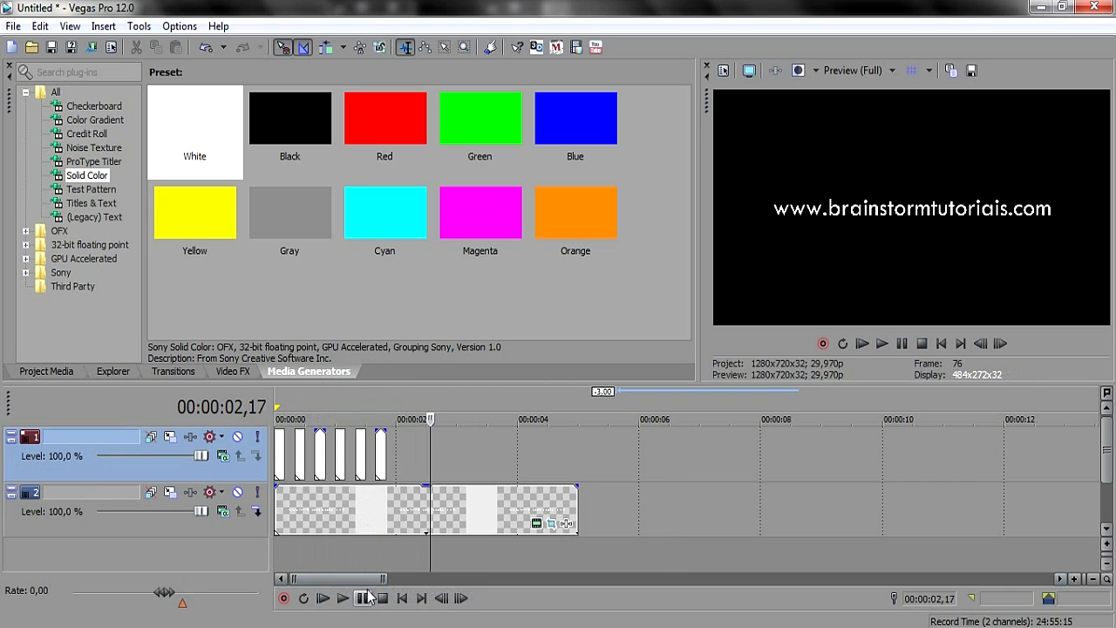
Set a loop region from 00:00:00,00 to 00:00:02,00 and play it with loop playback enabled.
drag(395, 410, 276, 410)
click(342, 598)
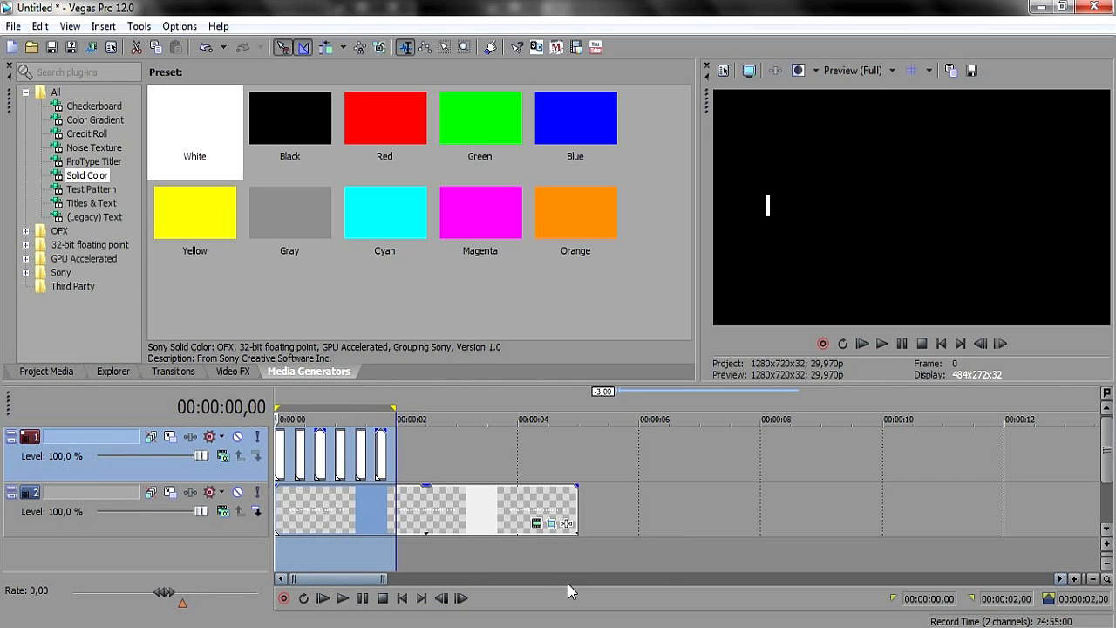
click(304, 598)
click(342, 598)
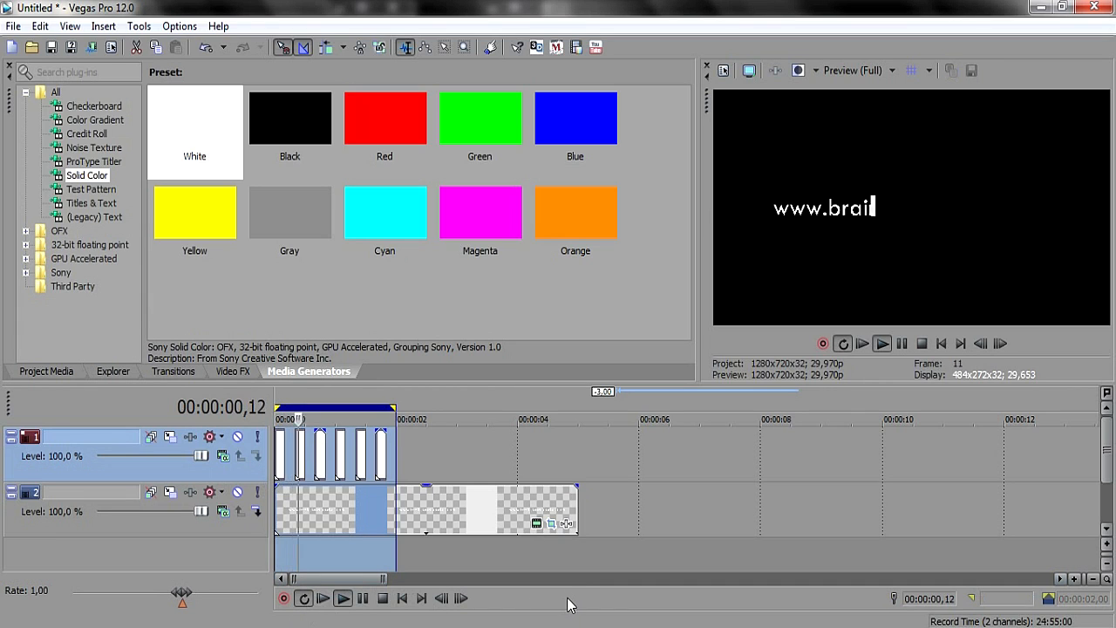